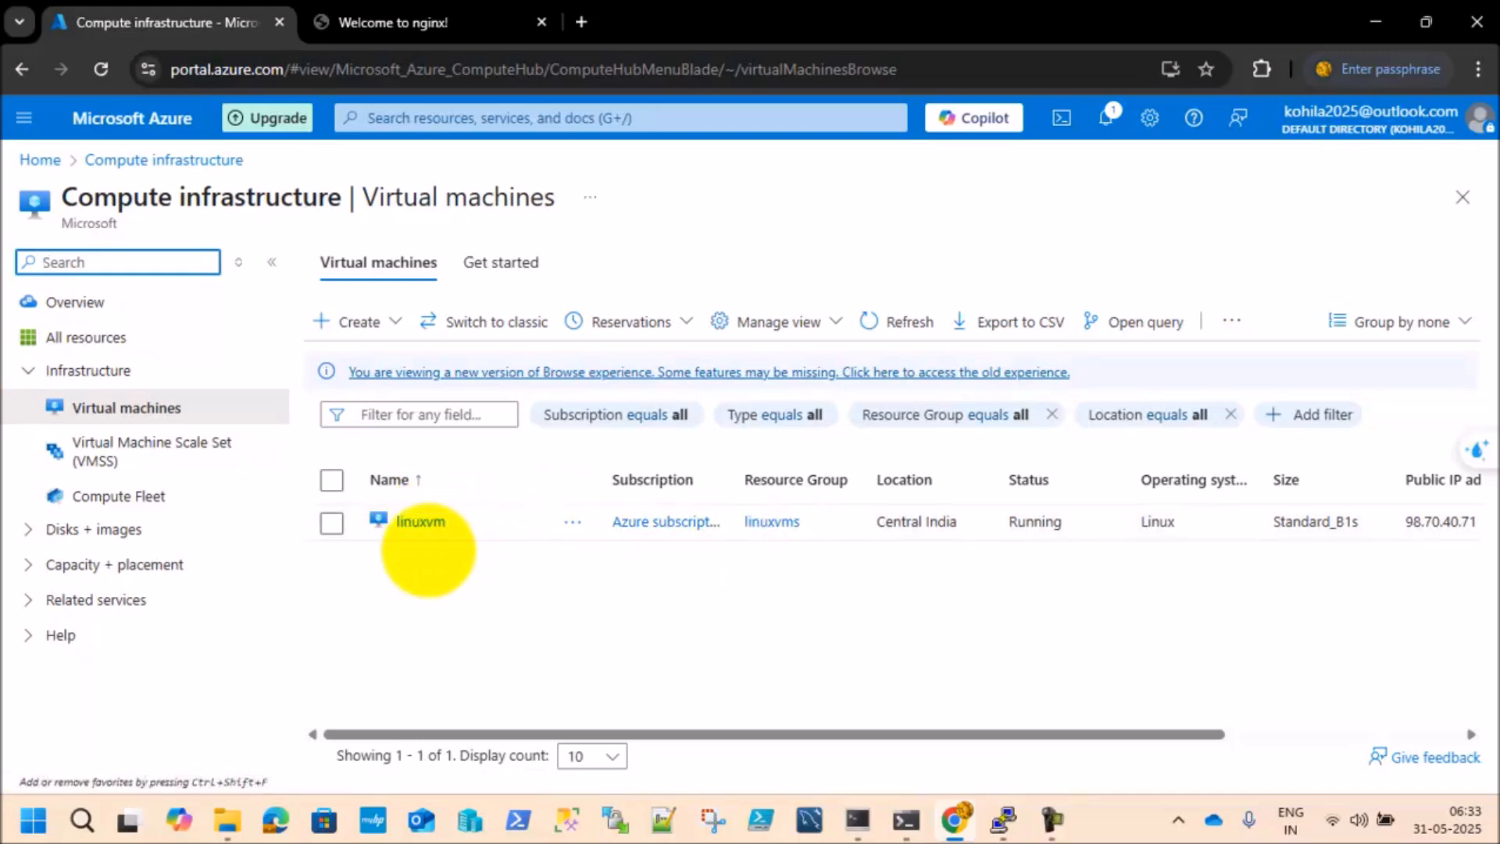
Step: Open the linuxvm virtual machine and review its essentials and properties on the overview page
click(420, 522)
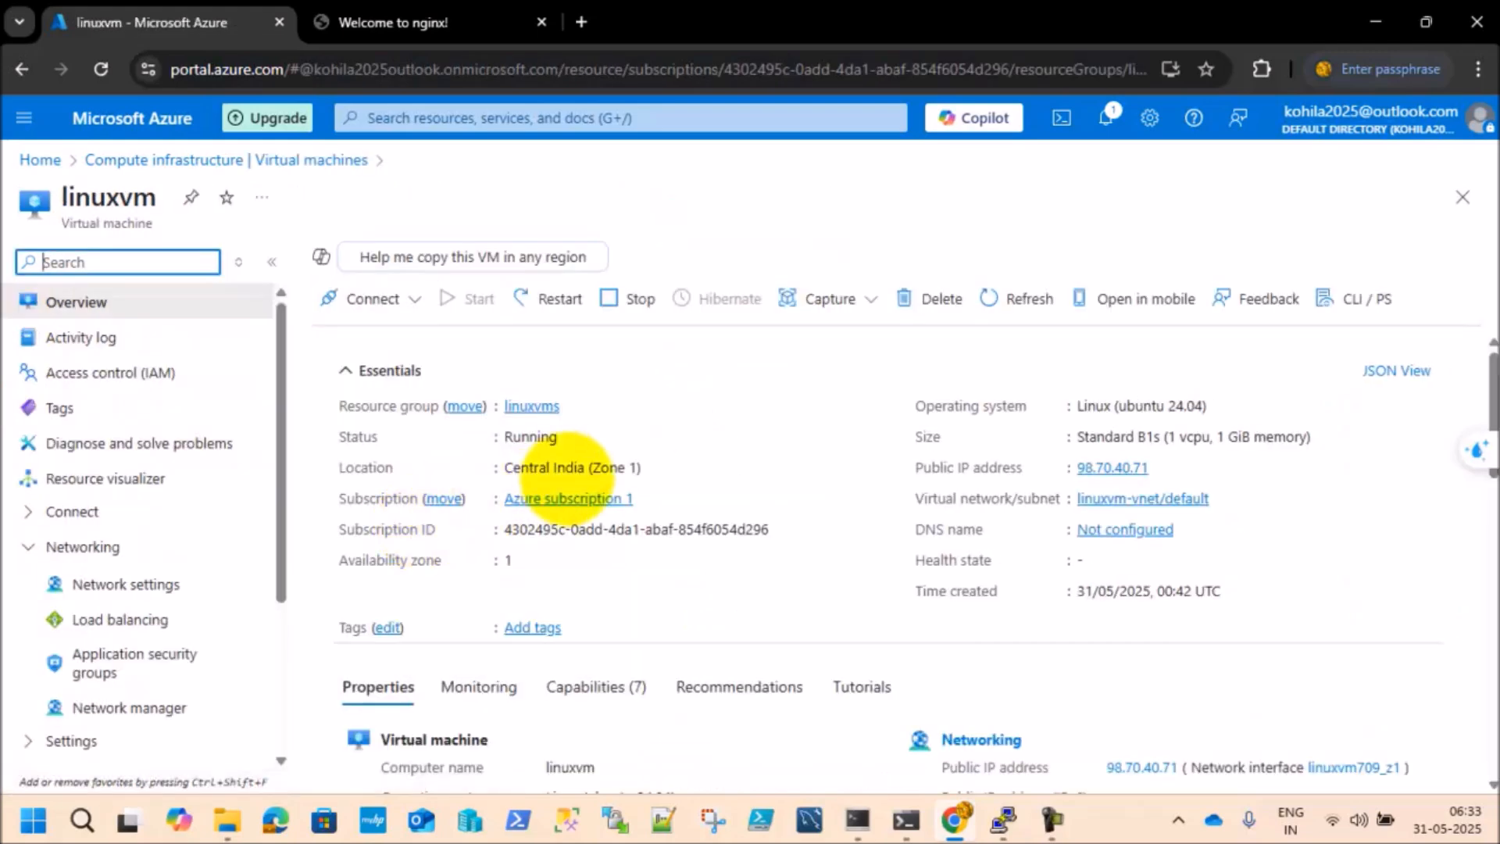
scroll(568, 468, down, 3)
scroll(586, 462, up, 3)
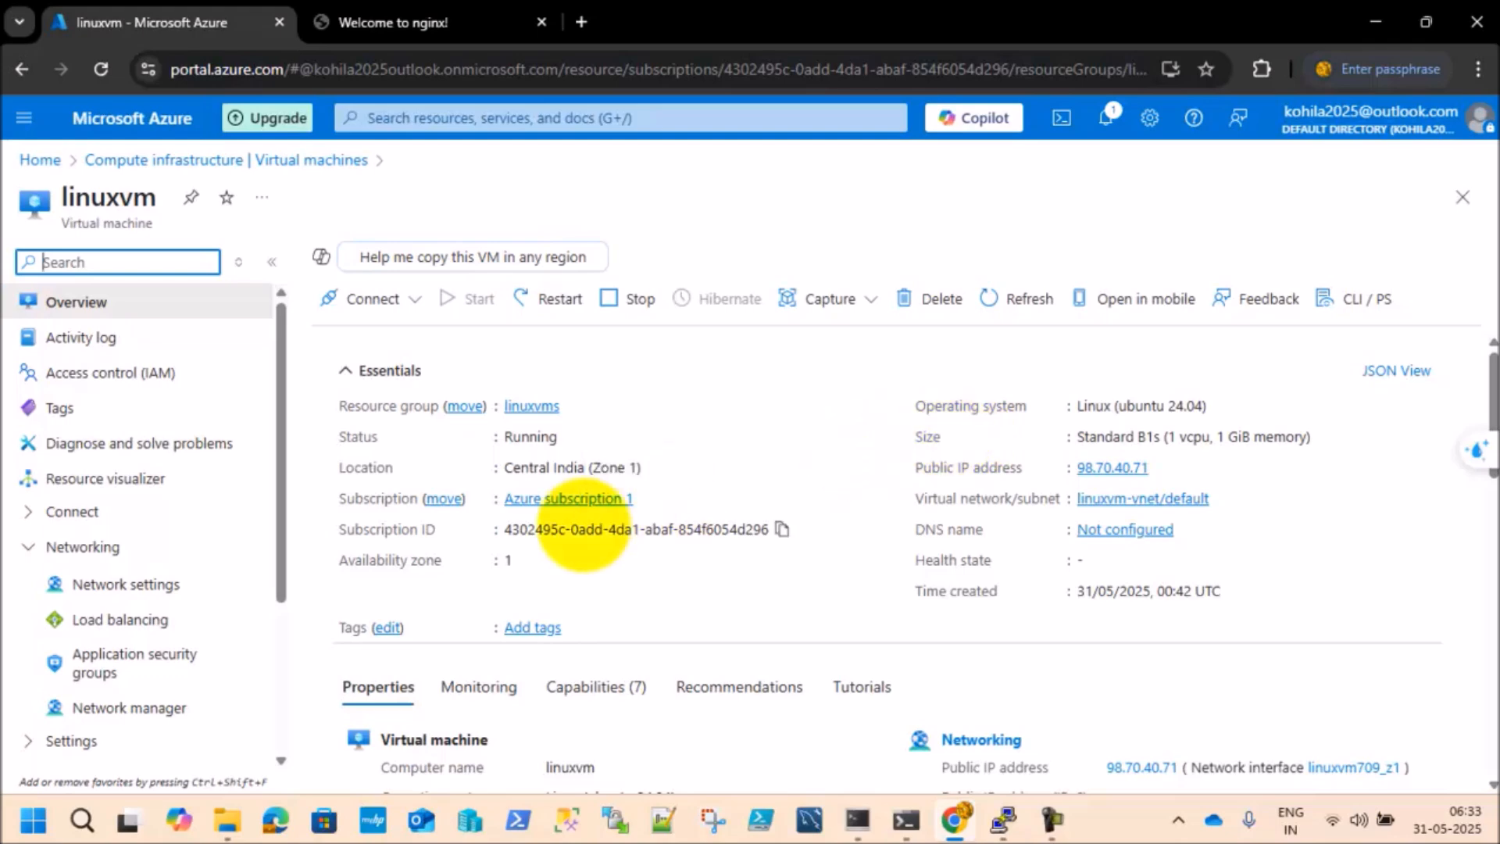
scroll(579, 536, down, 3)
scroll(584, 522, down, 1)
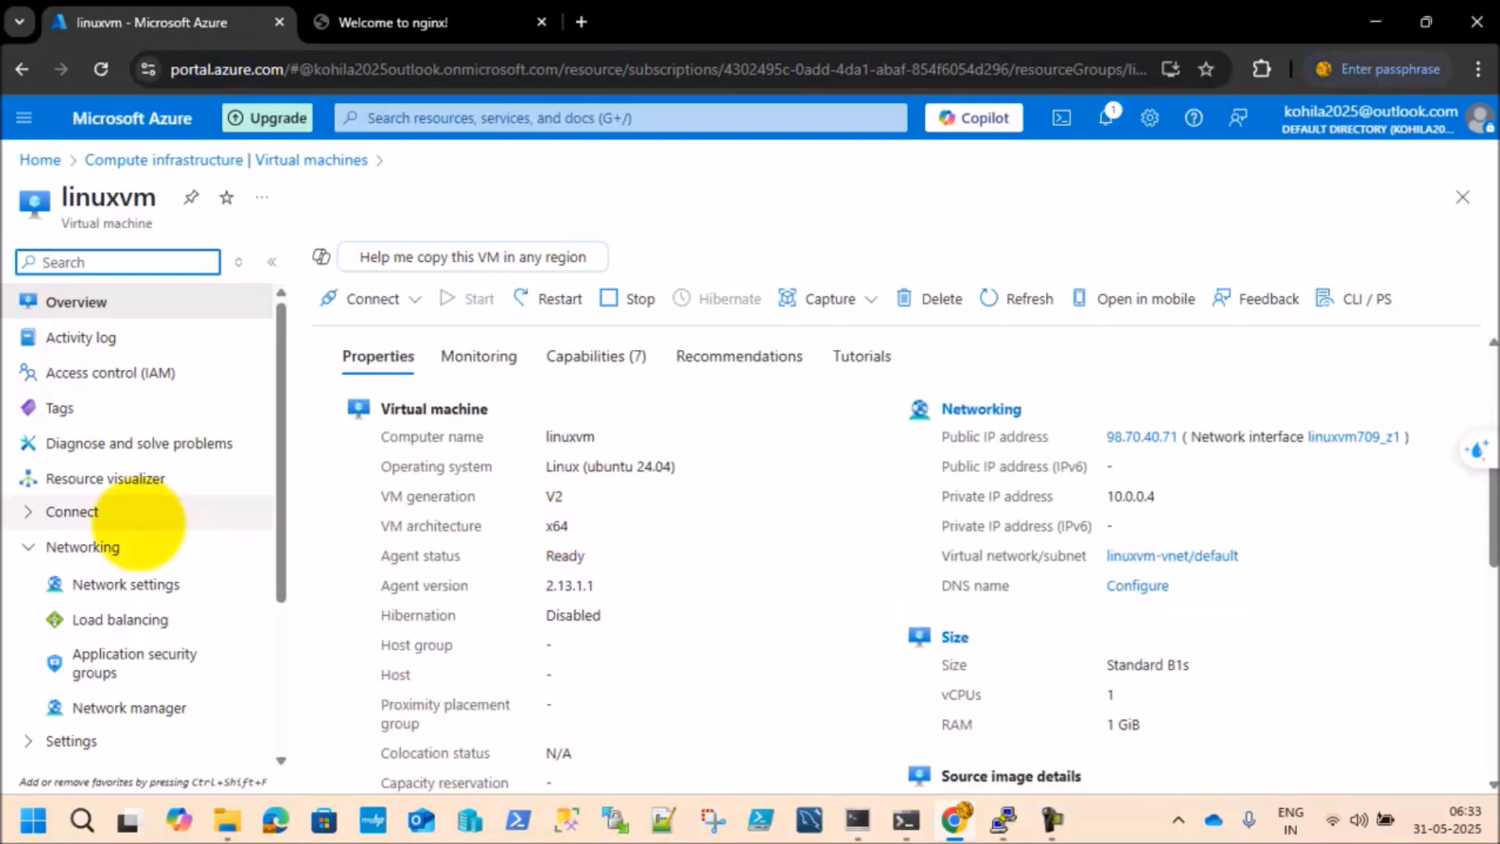
Step: Collapse the Networking and Settings groups in the VM's resource menu and open the Size page under Availability + scale
scroll(176, 506, down, 3)
click(27, 631)
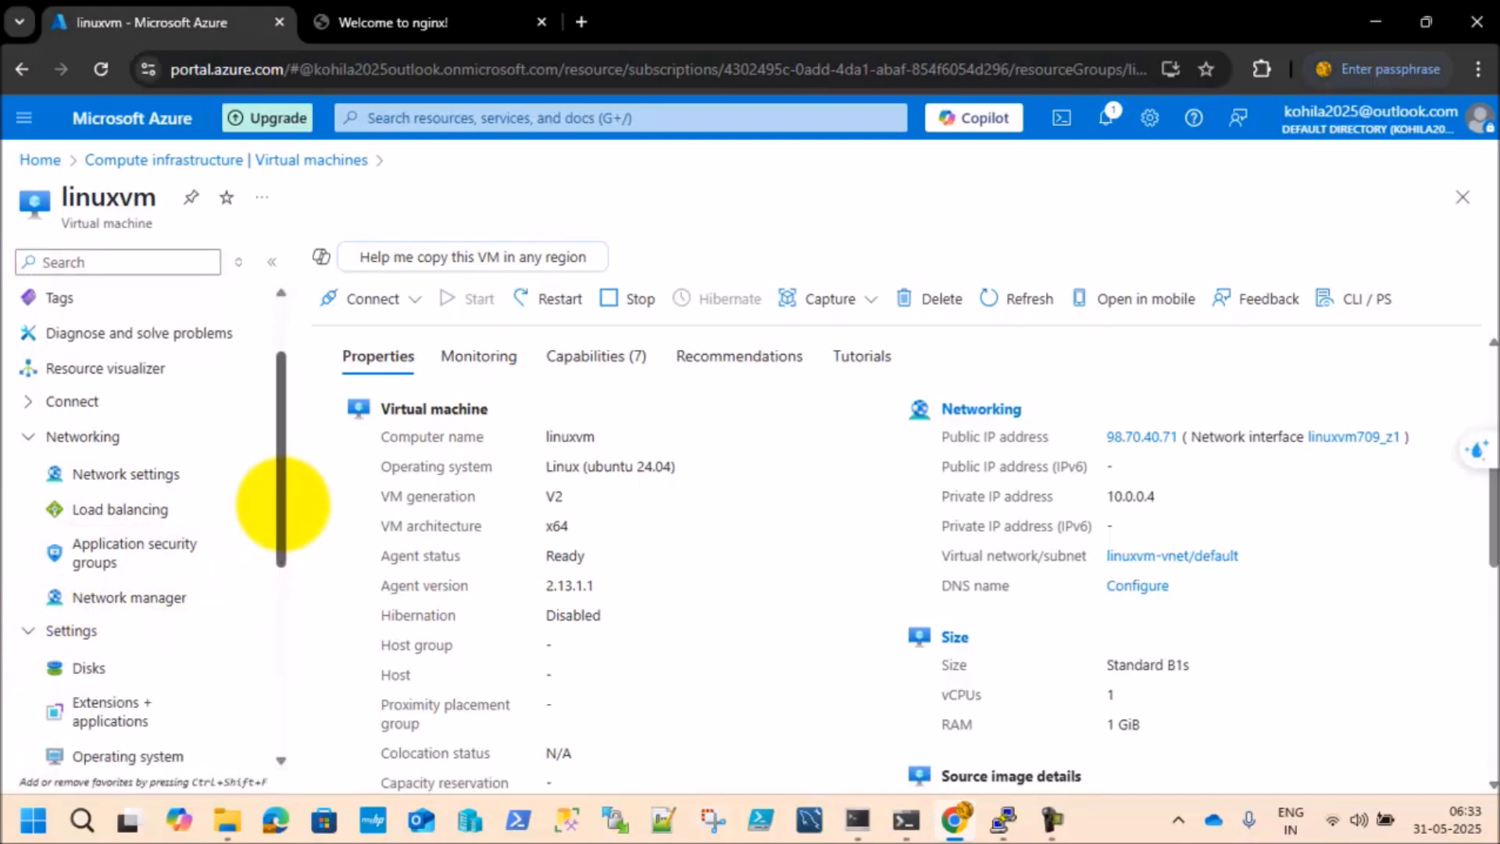
drag(283, 504, 273, 592)
scroll(189, 547, down, 5)
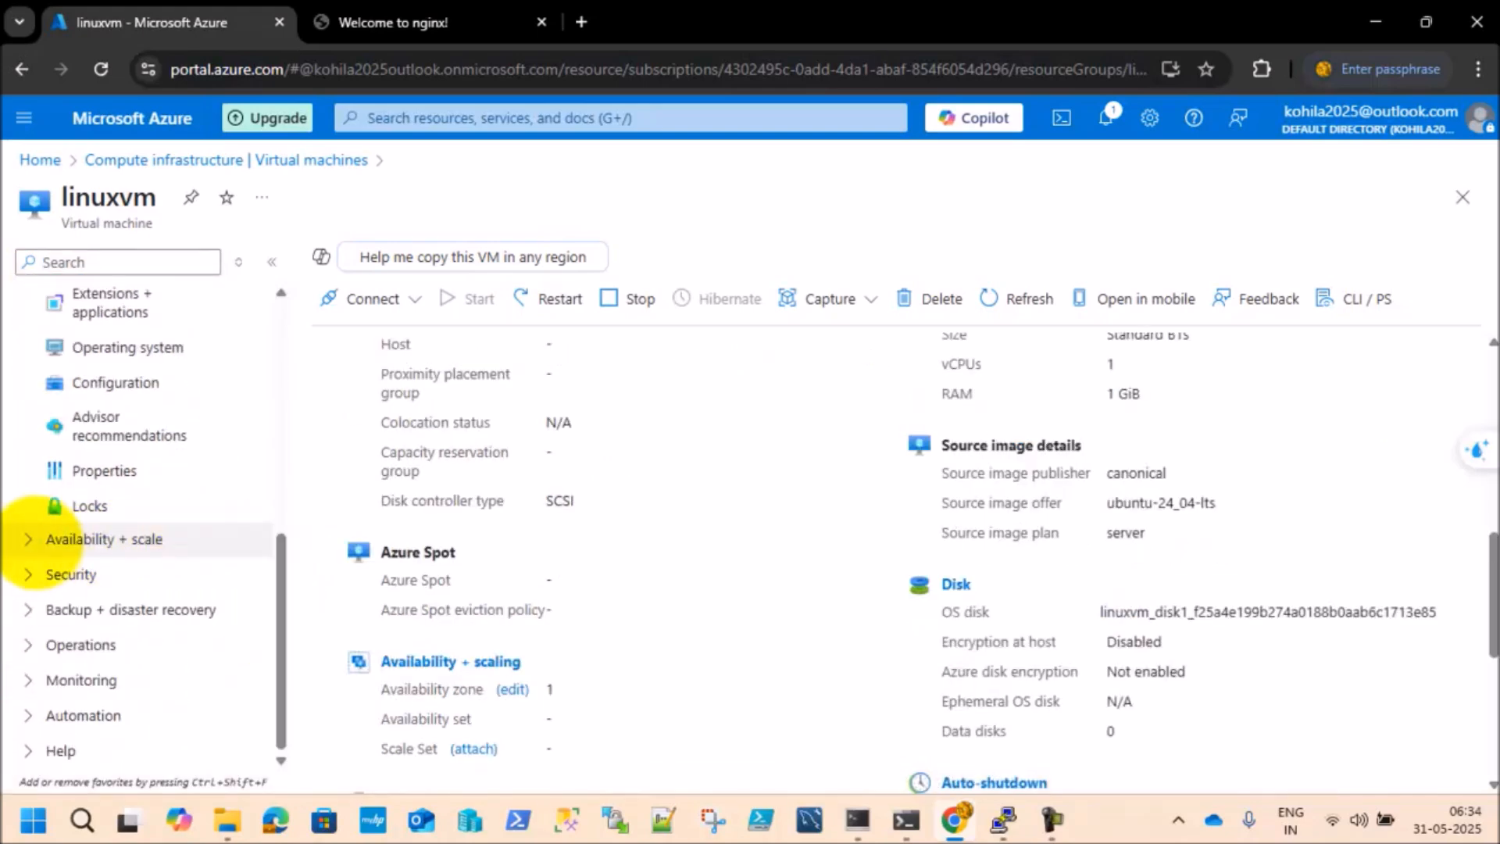
click(33, 539)
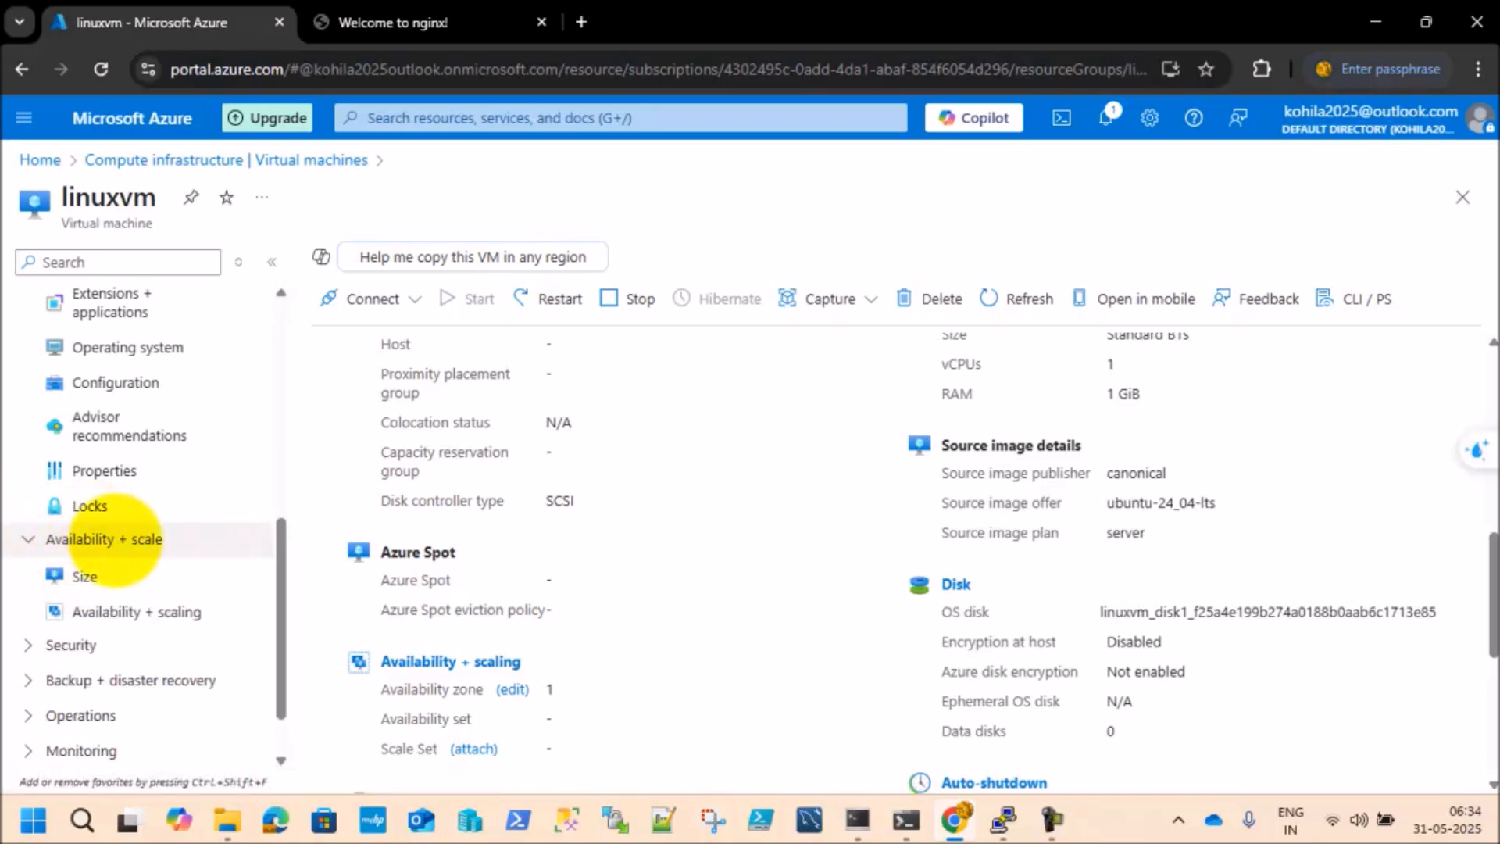
scroll(178, 422, up, 5)
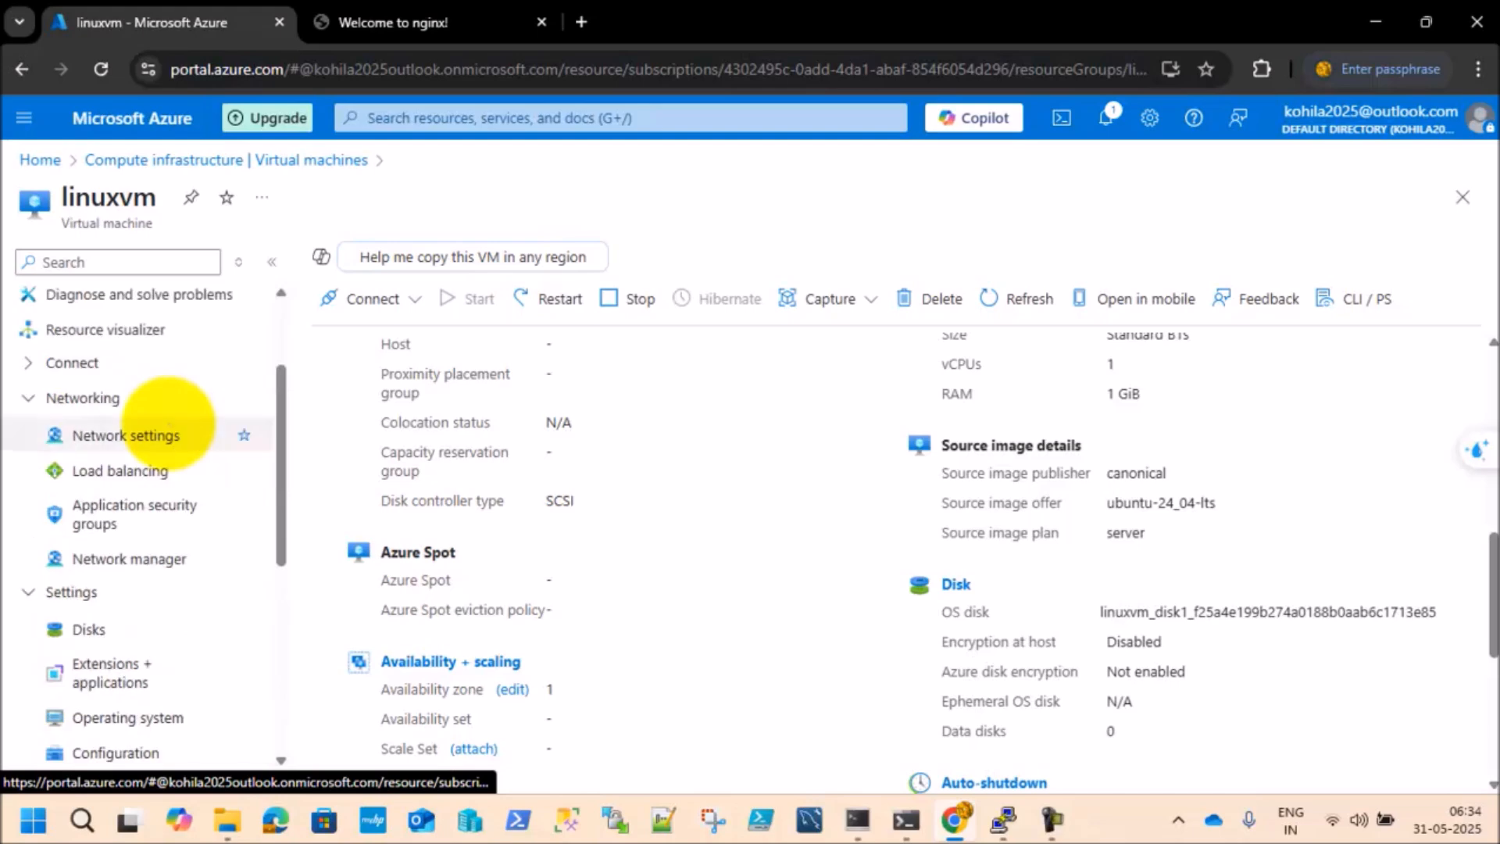
click(25, 398)
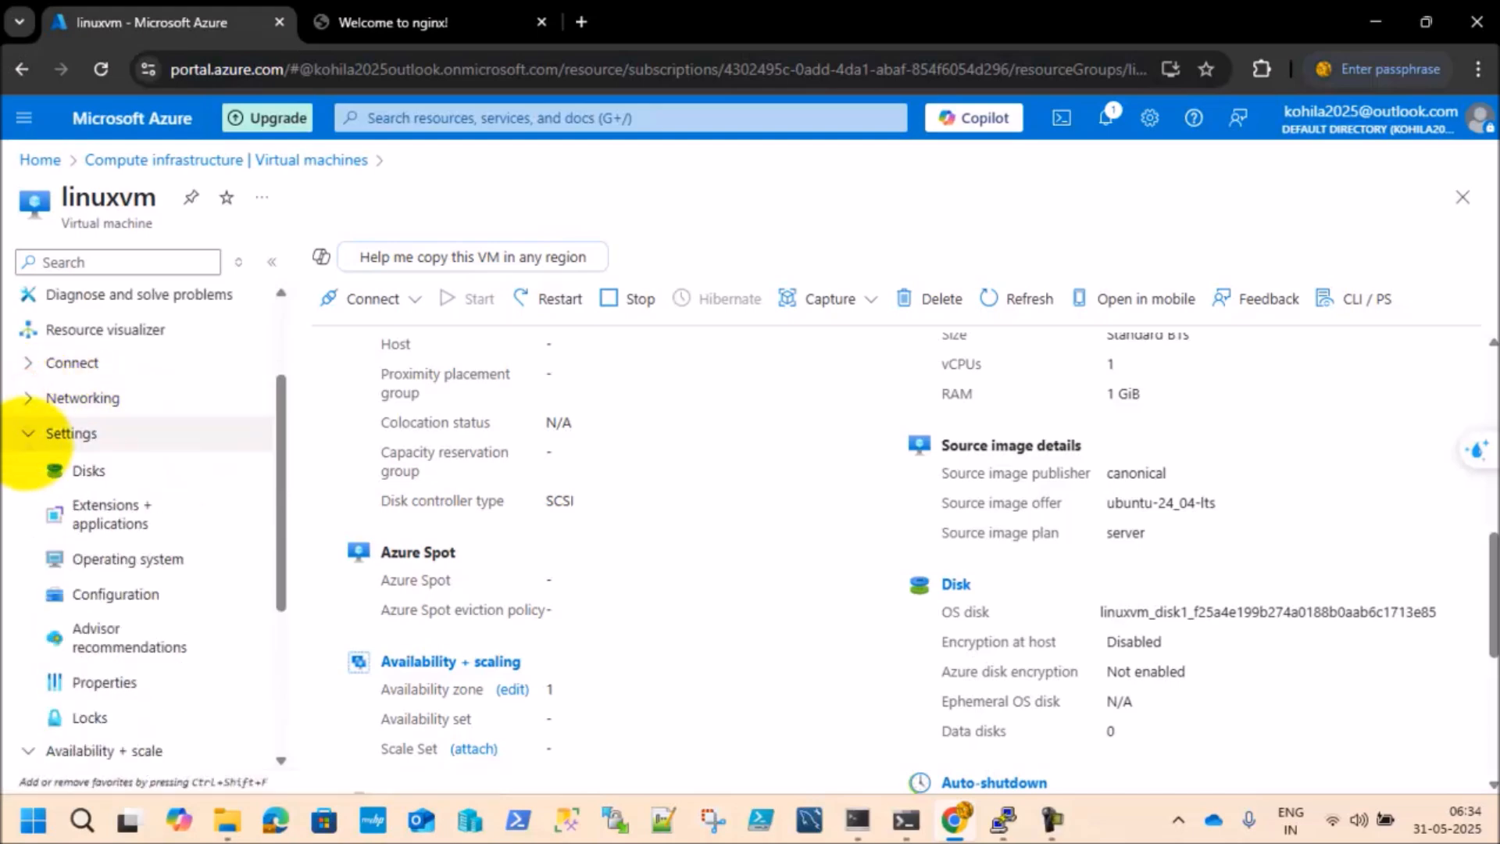
click(28, 437)
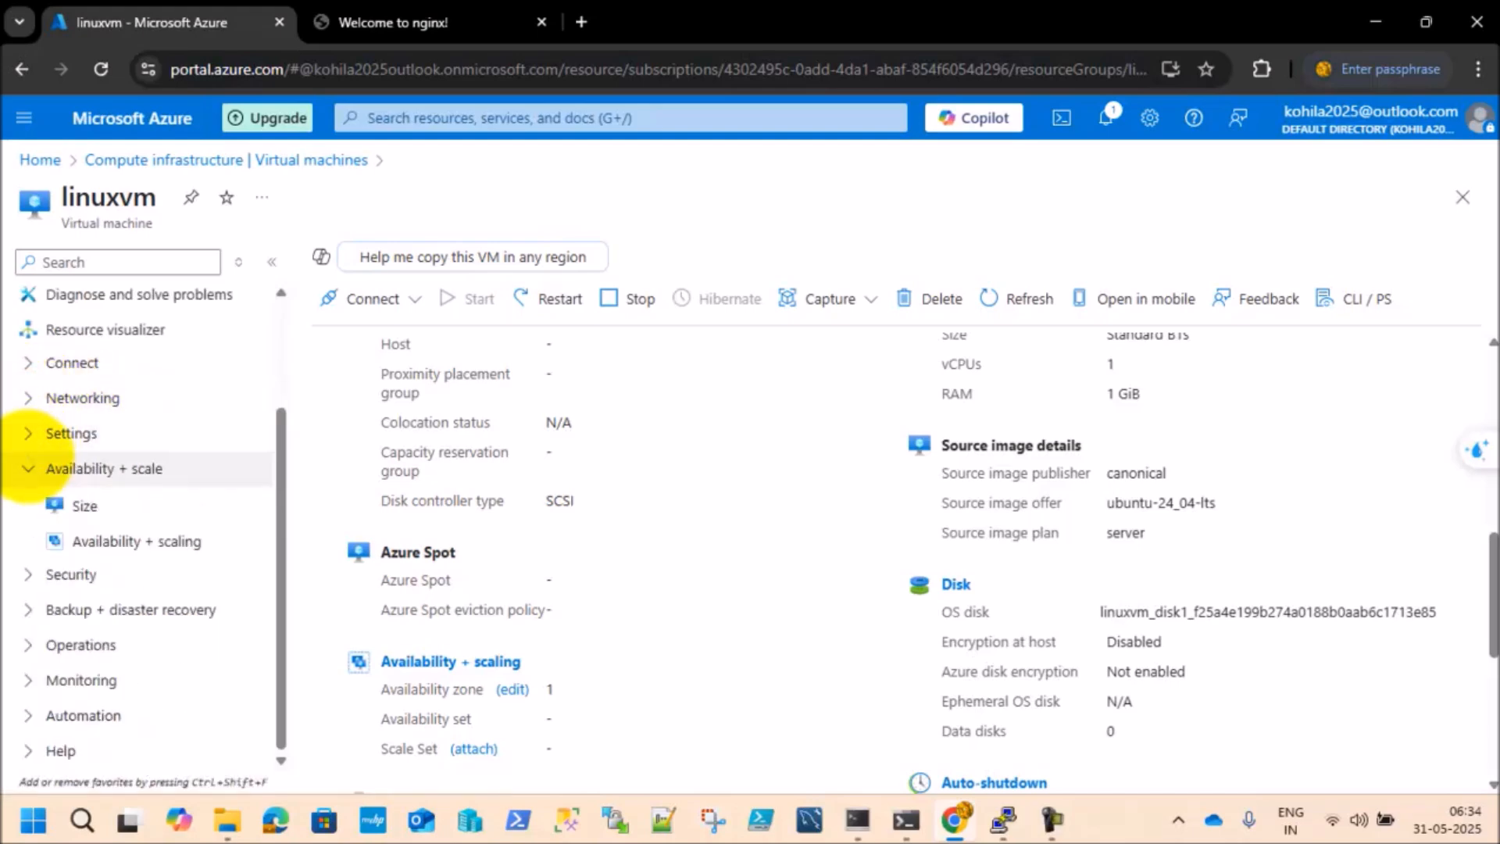
click(29, 468)
click(31, 468)
click(33, 467)
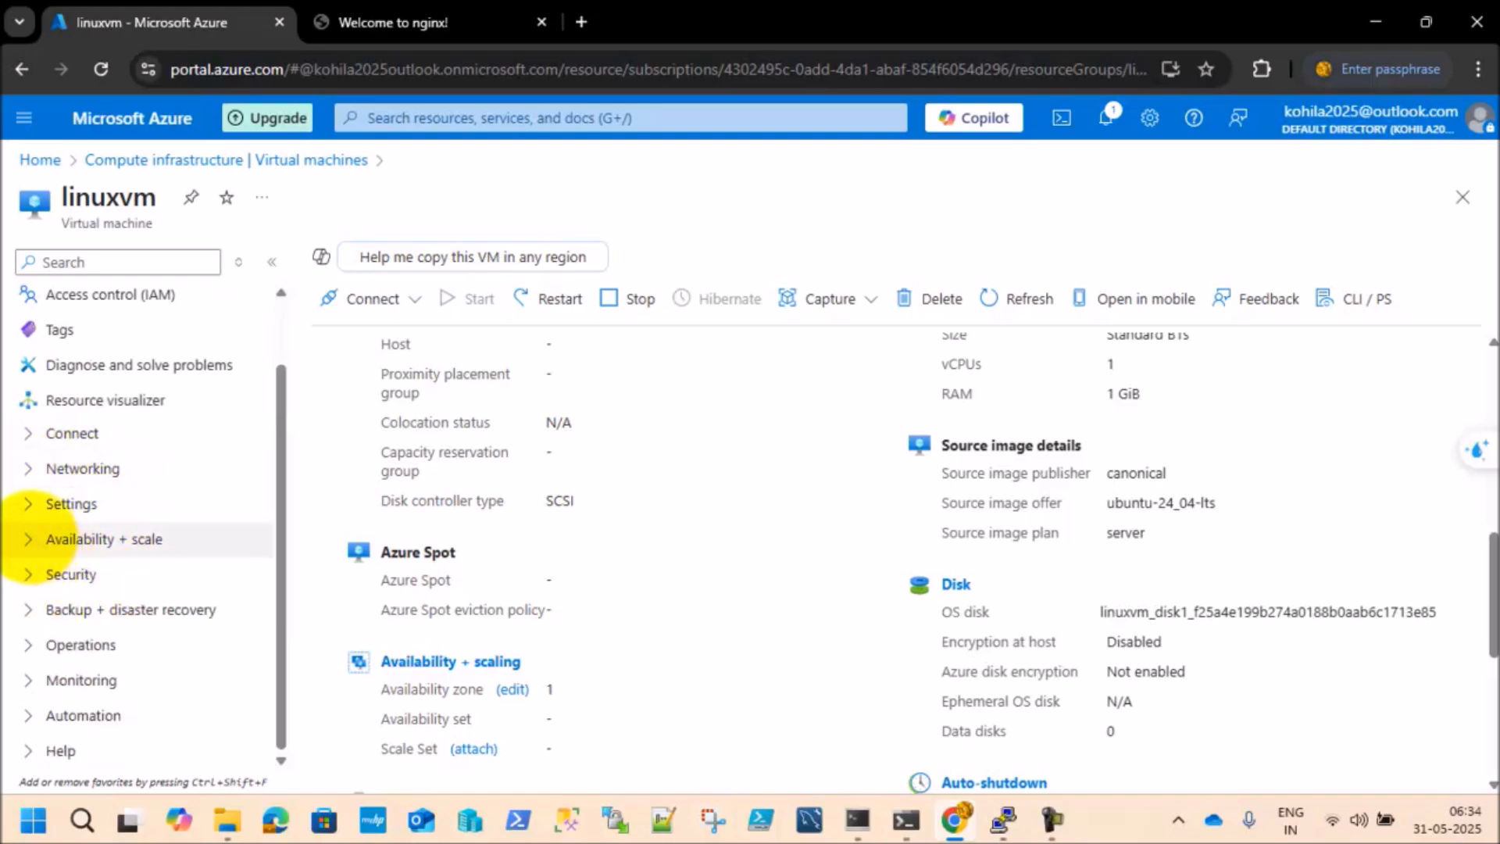
click(28, 539)
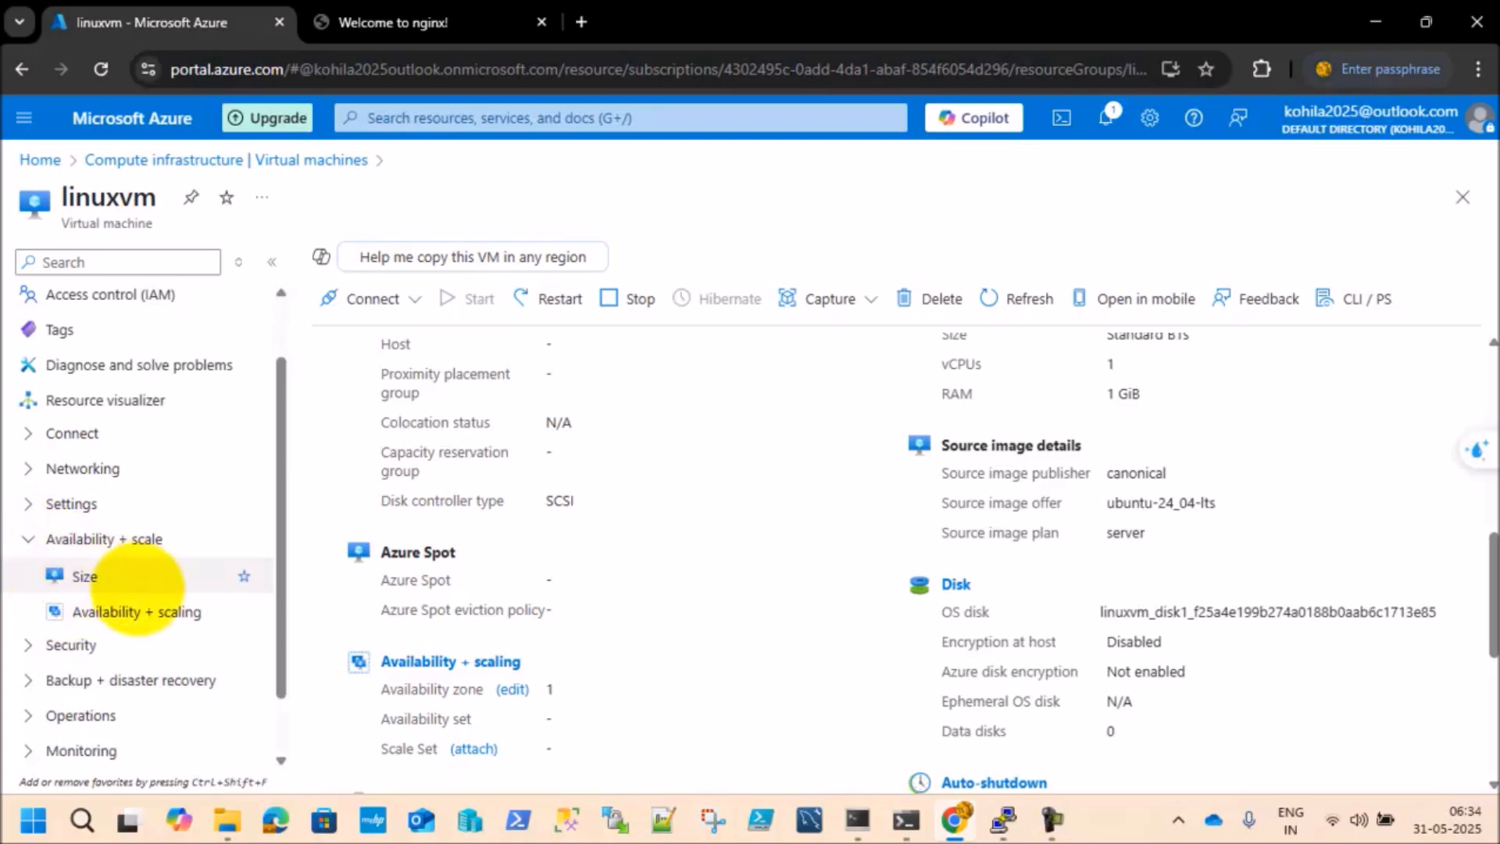
click(86, 575)
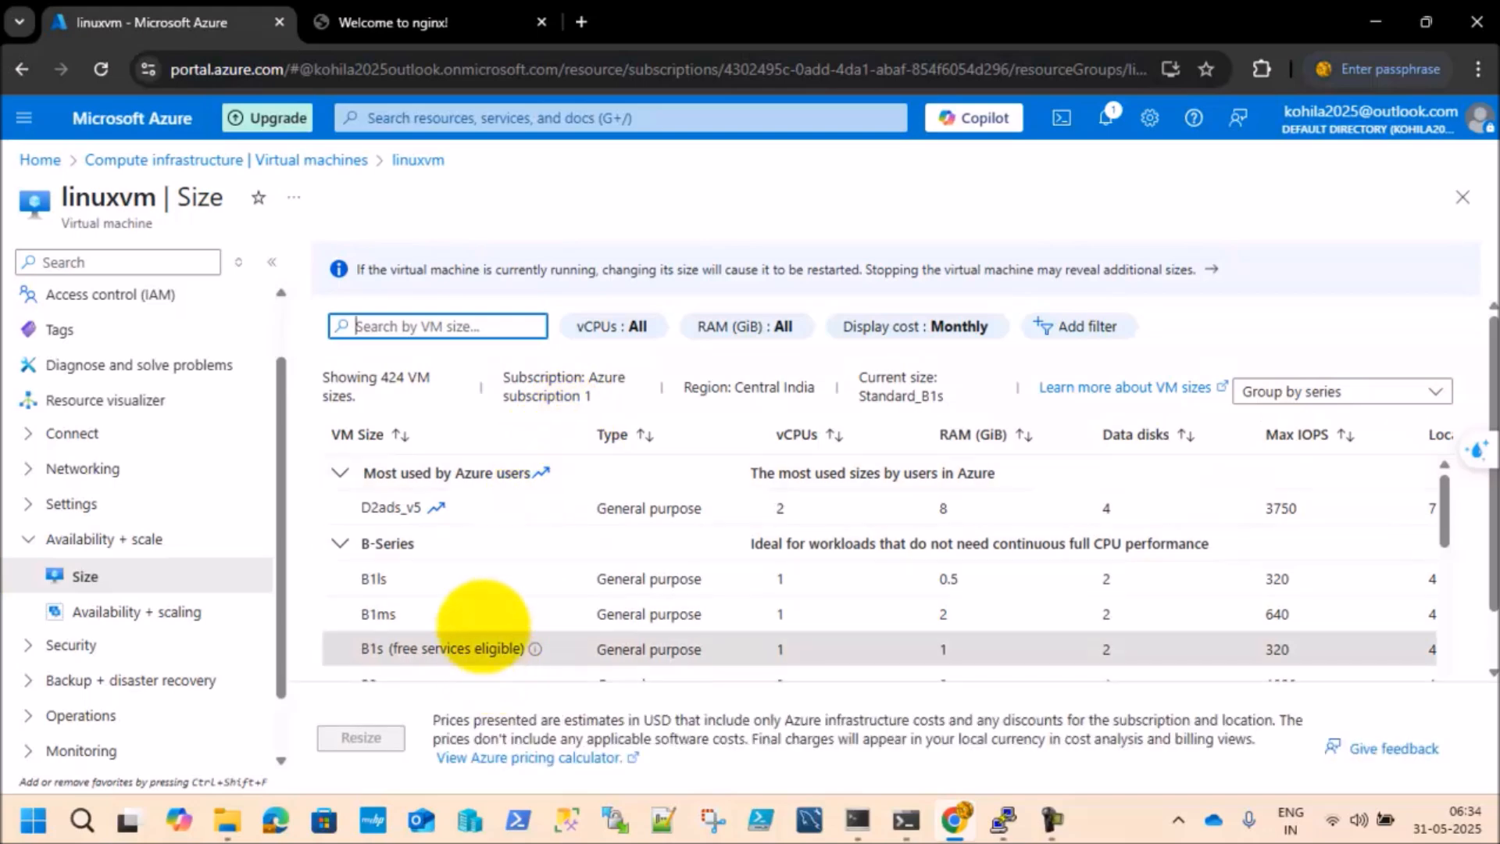
Step: Examine the B-Series sizes around B1s, including their vCPUs, RAM, data disks and monthly cost
click(473, 650)
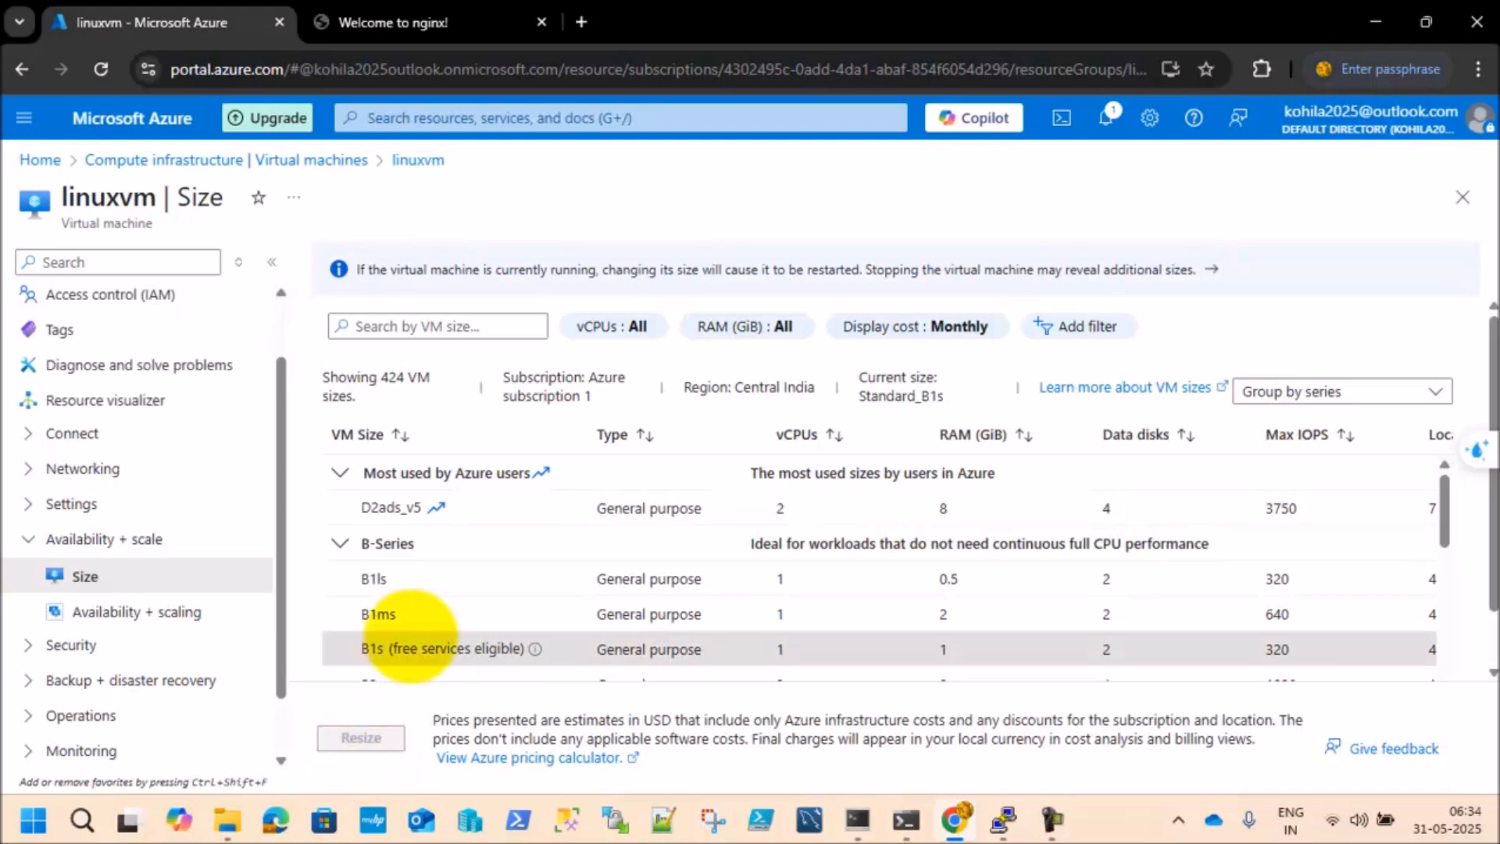
drag(1444, 504, 1447, 552)
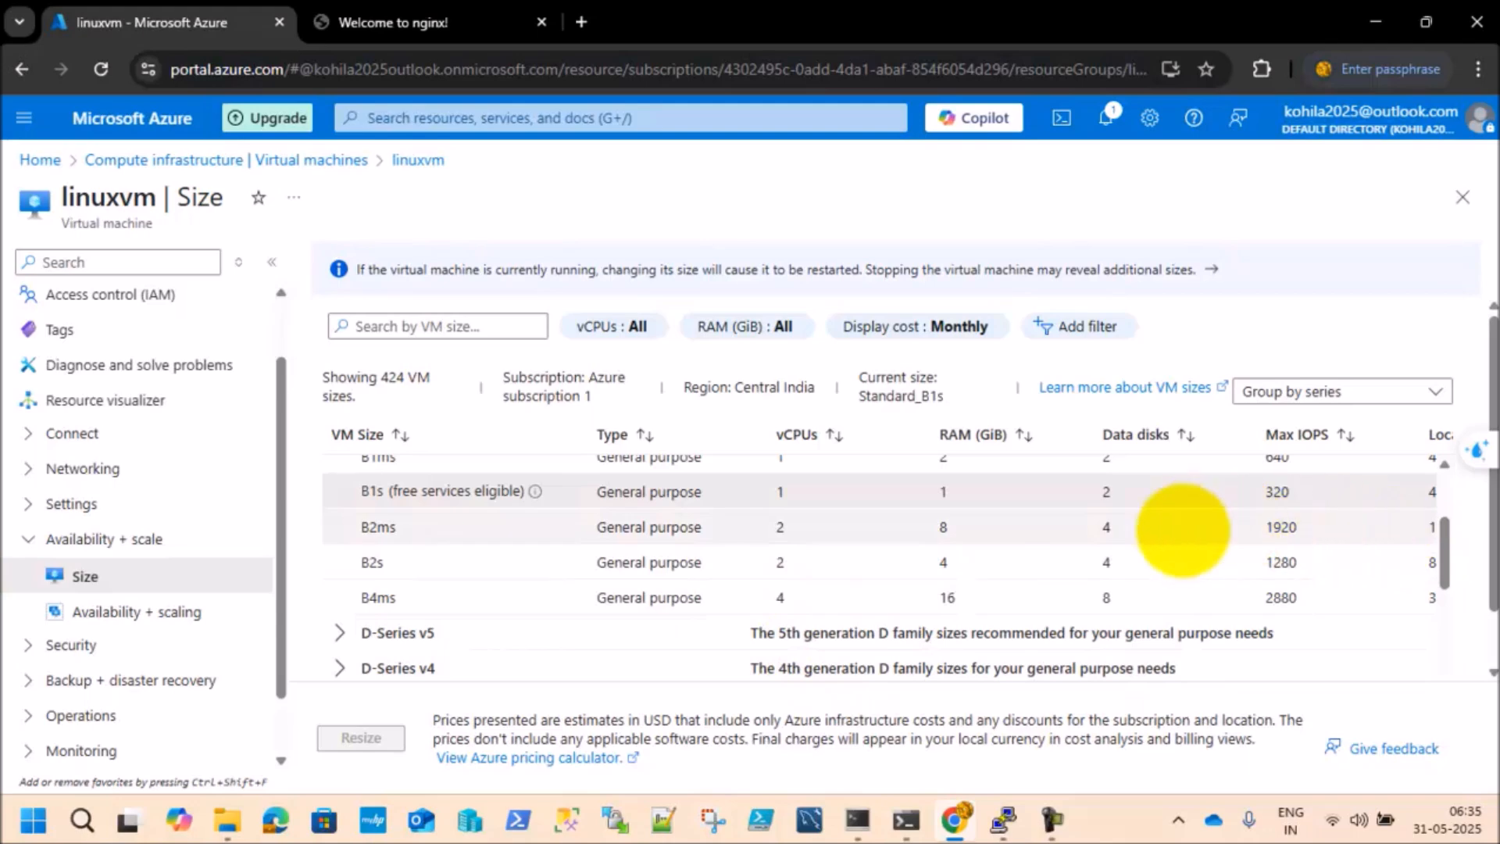
click(467, 482)
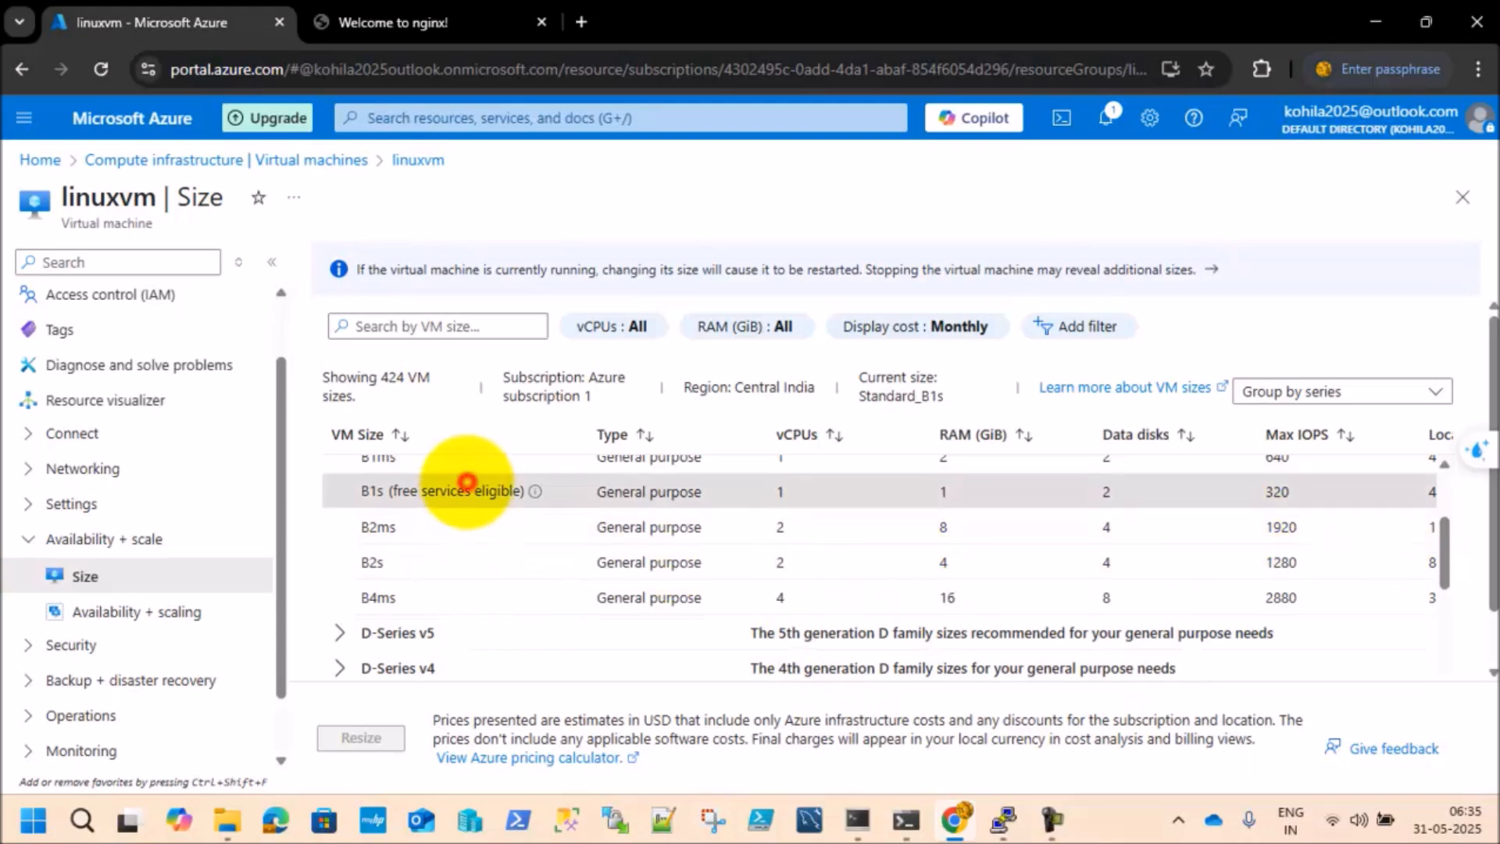
drag(1488, 551, 1485, 645)
drag(1038, 672, 1420, 662)
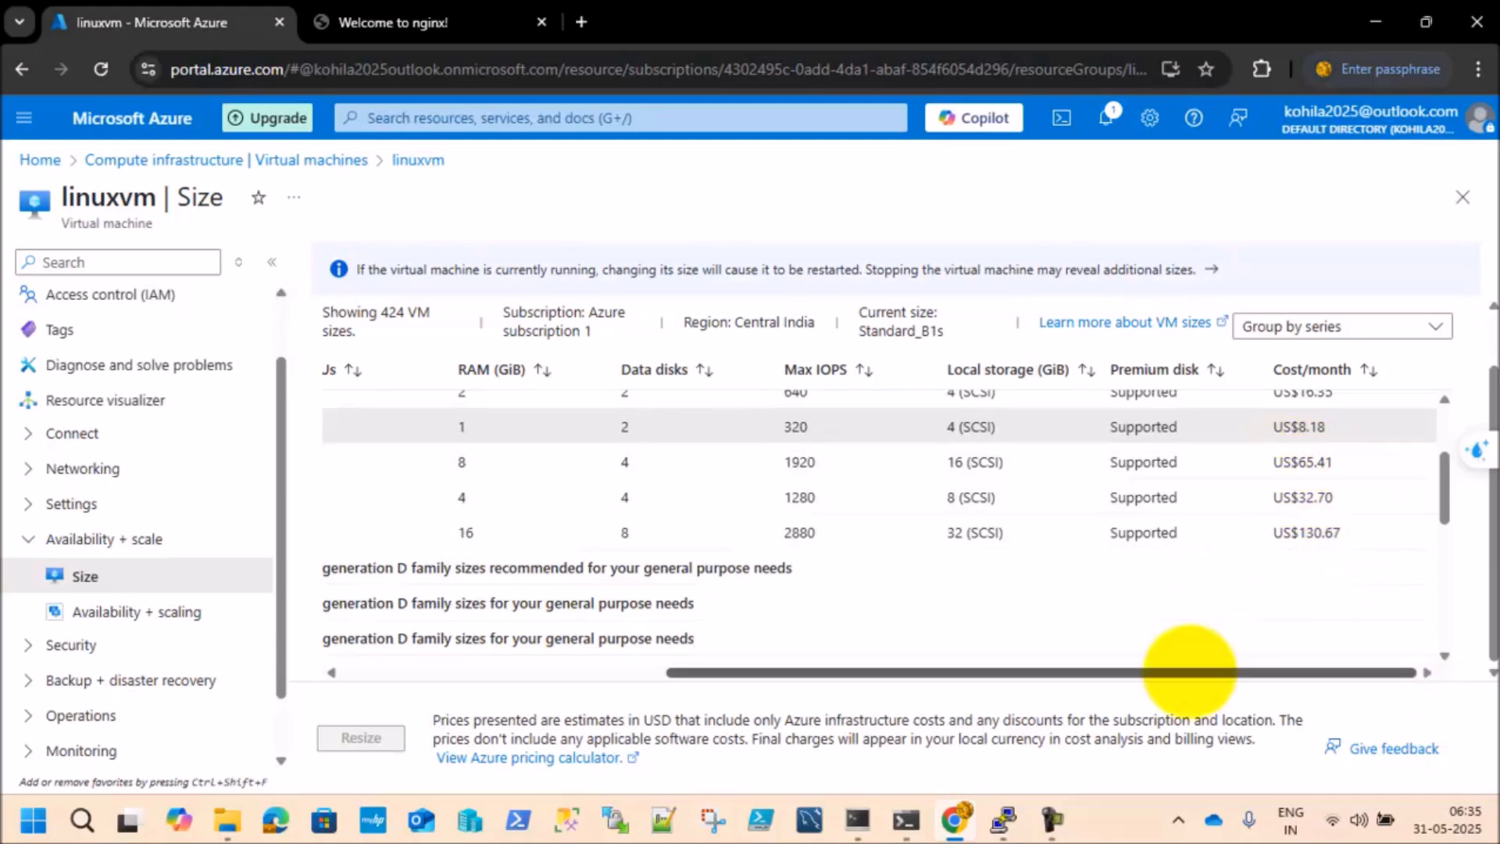
drag(1189, 669, 763, 672)
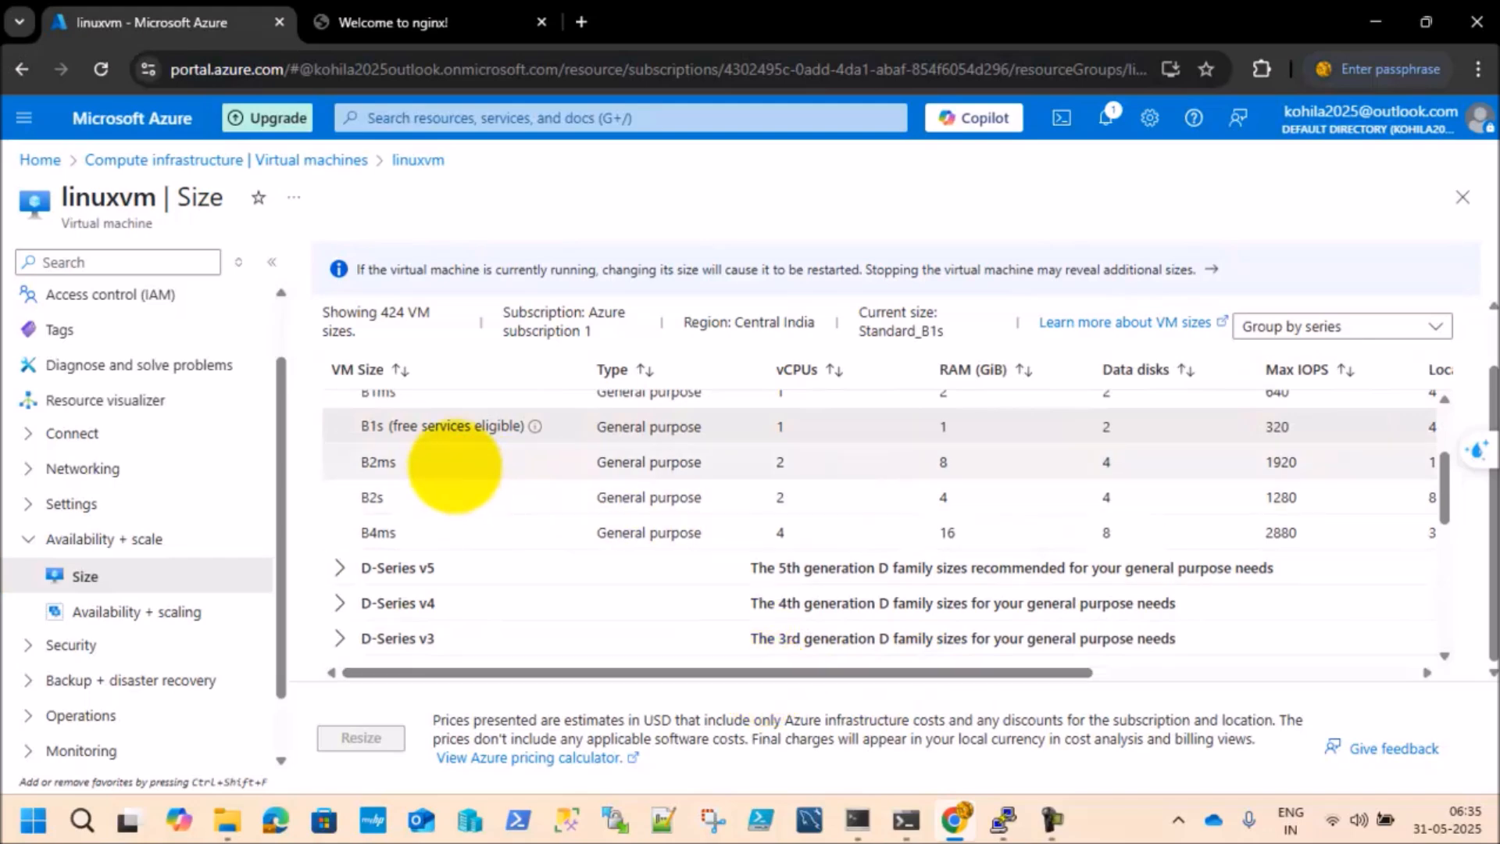
Step: Compare the B2ms, B2s and B1s sizes by selecting their rows and checking RAM and monthly cost, without resizing
click(455, 466)
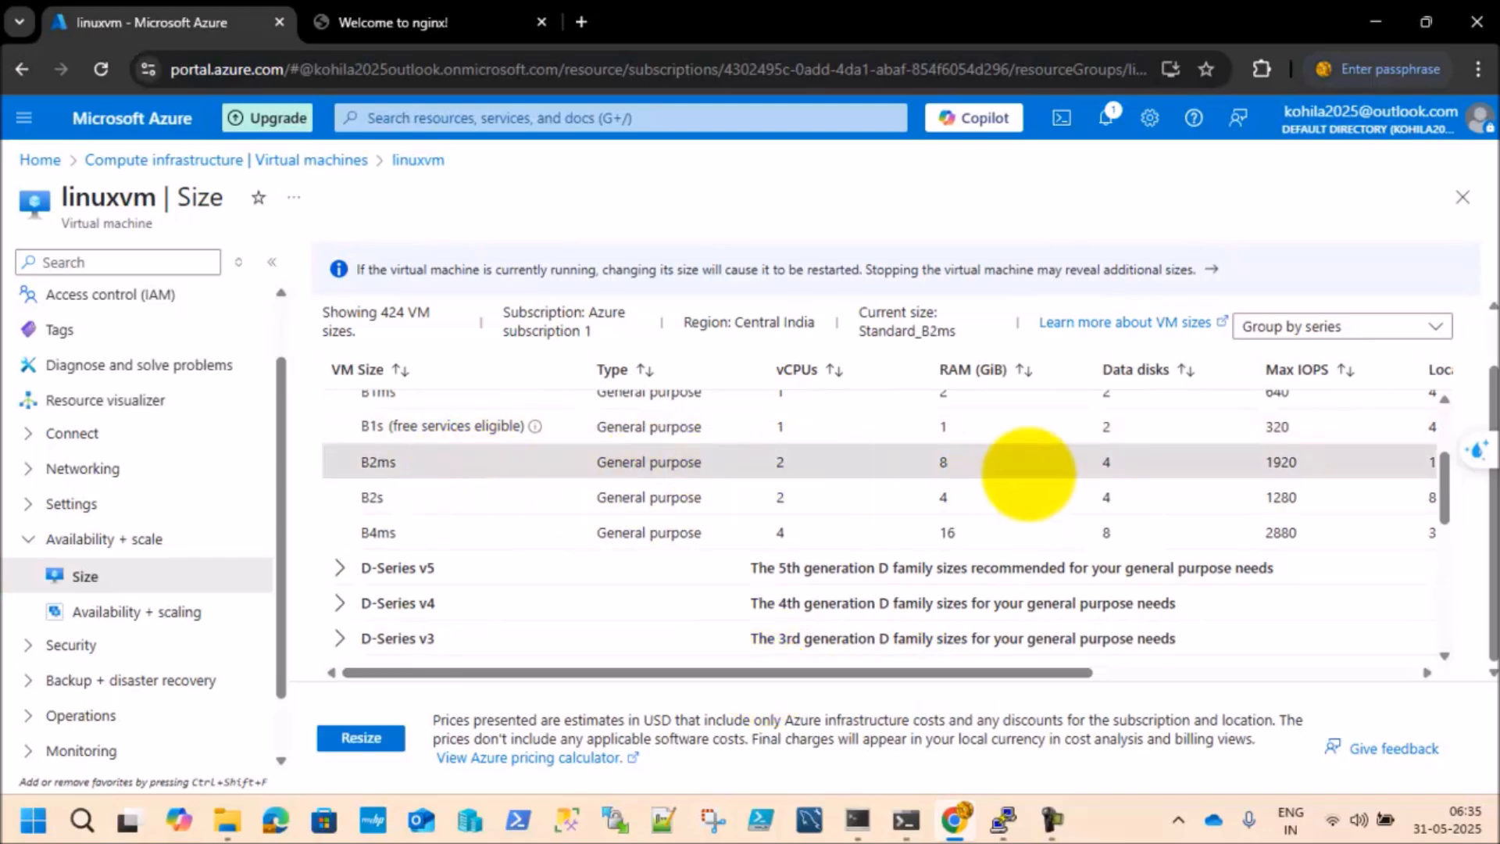
click(955, 501)
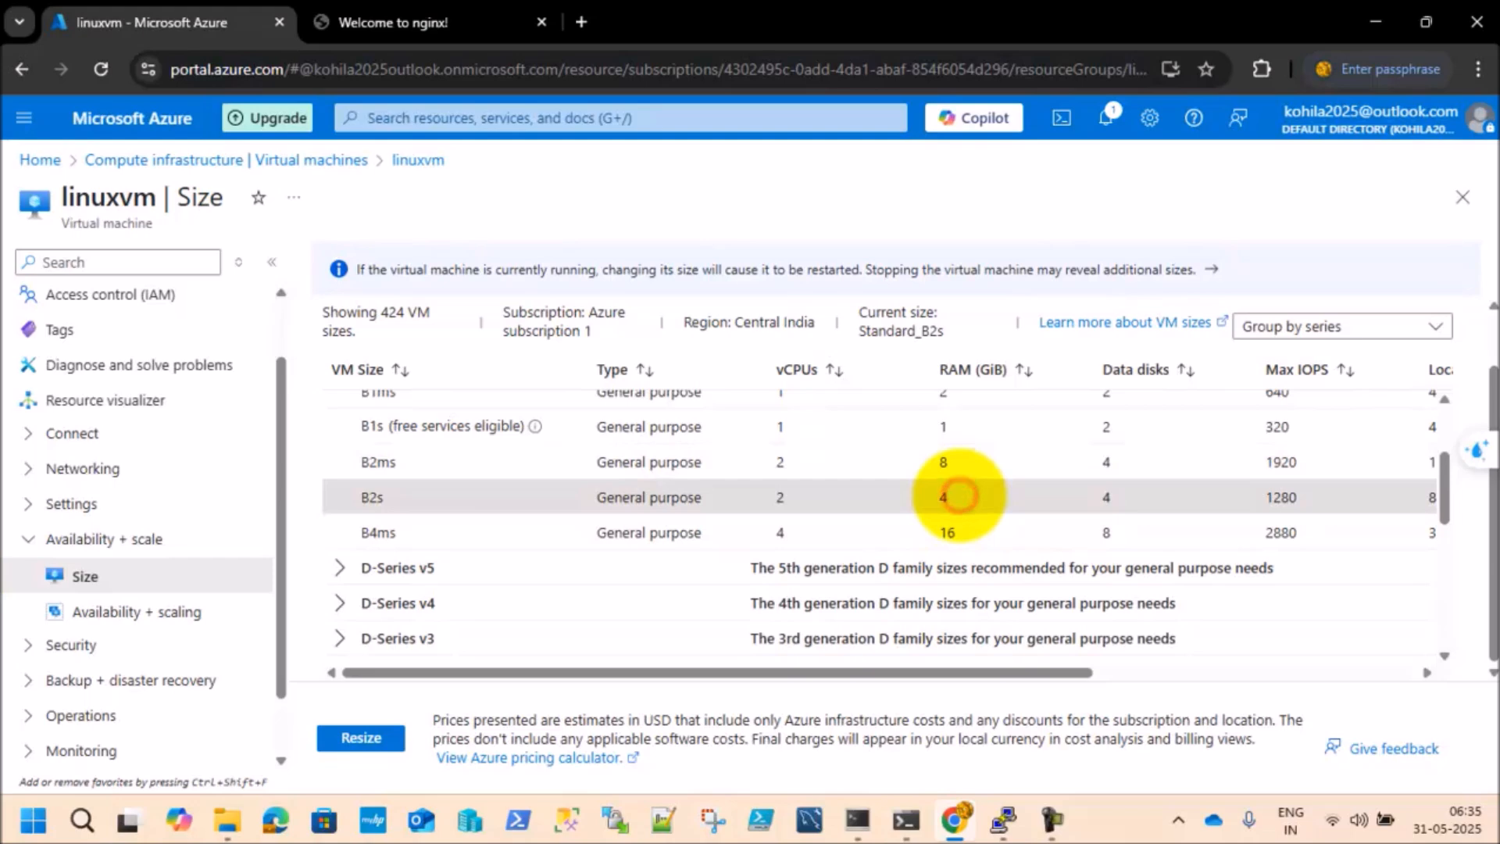
drag(871, 671, 1218, 661)
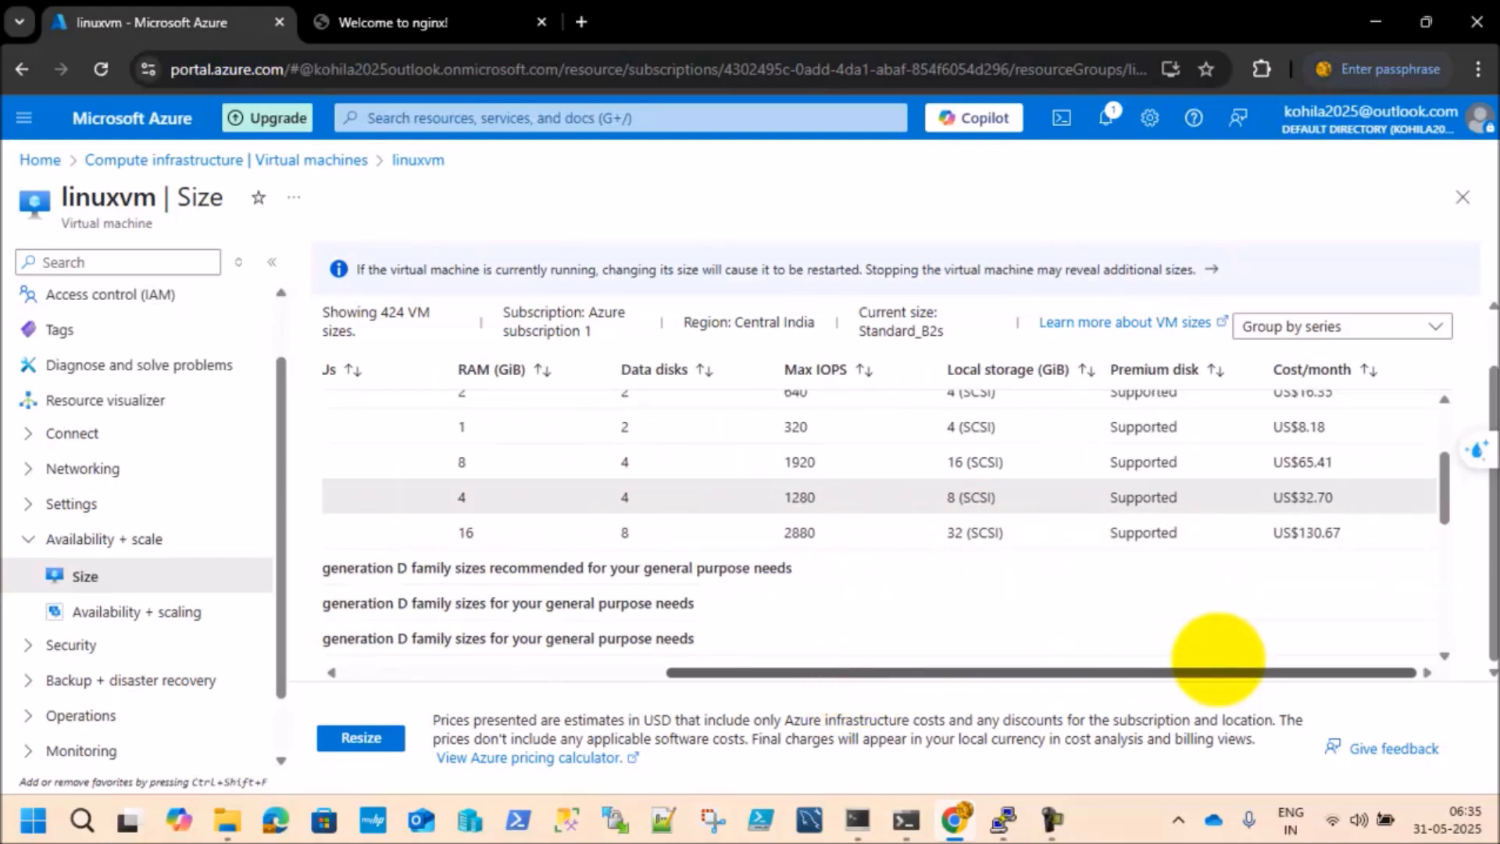
drag(1218, 660, 743, 682)
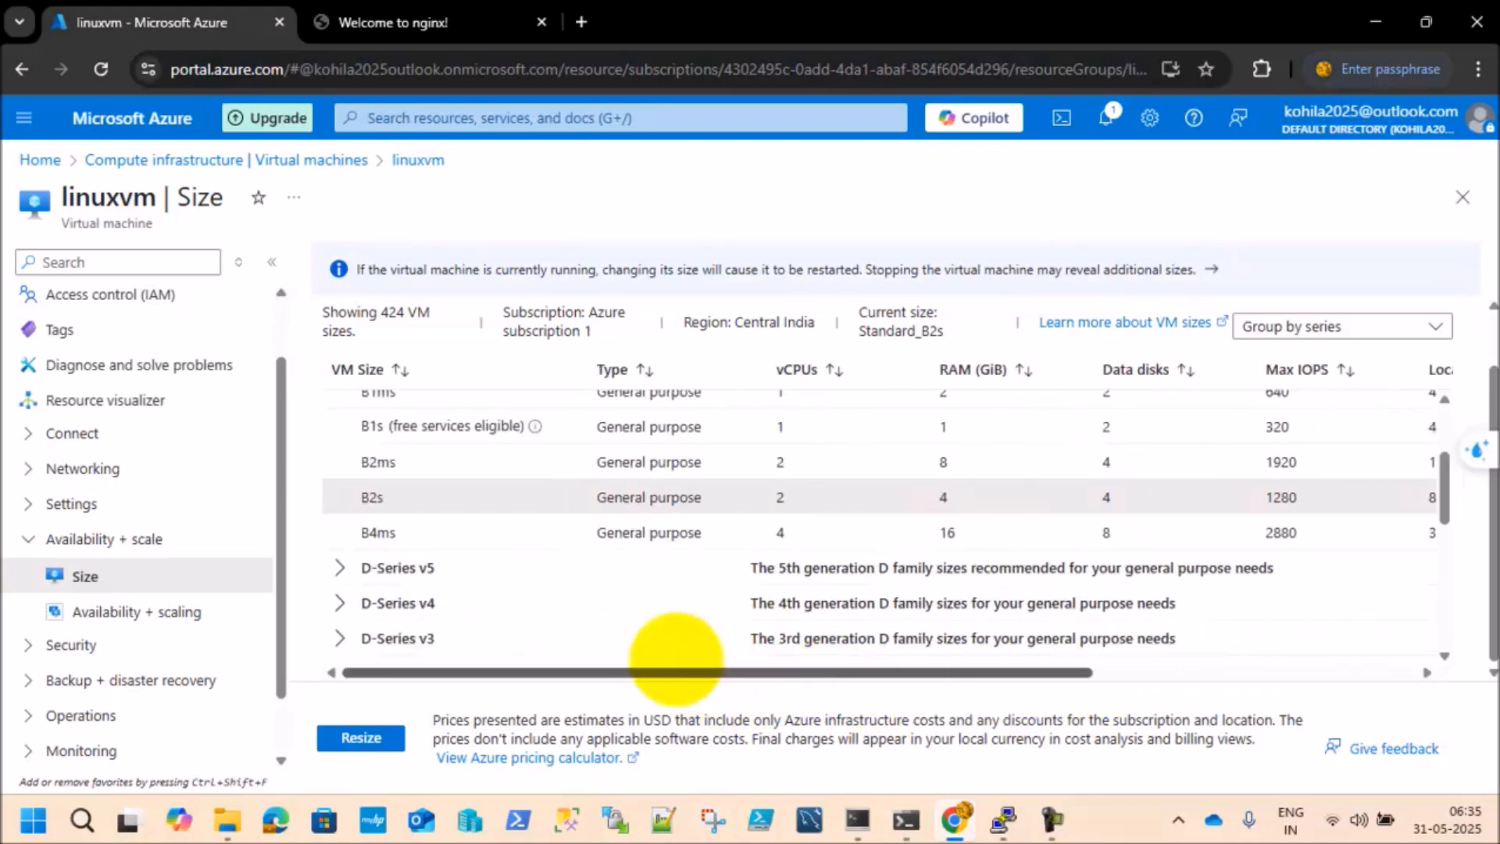
click(451, 462)
click(454, 427)
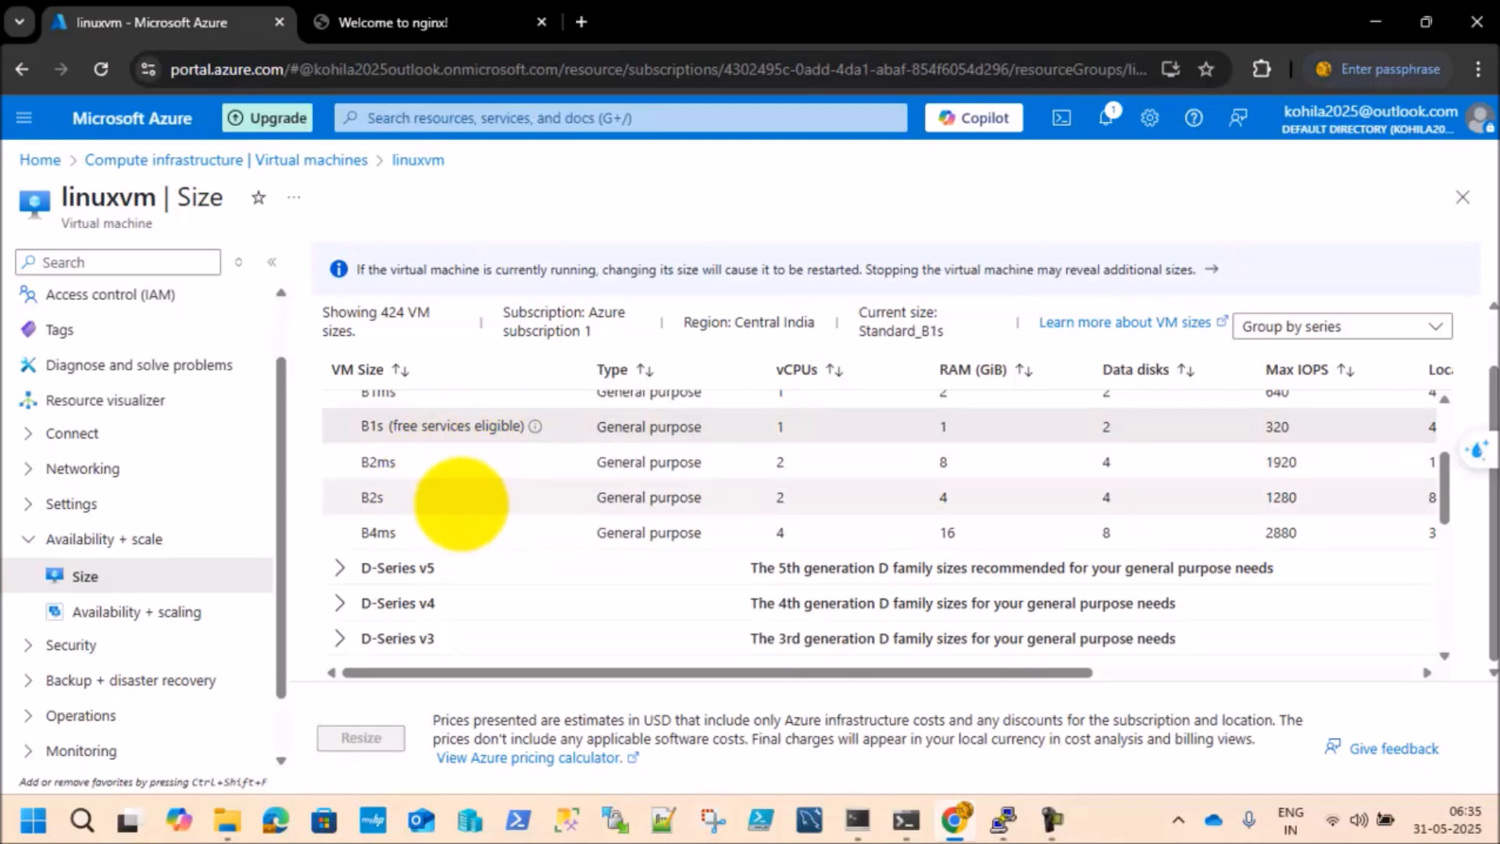
click(461, 504)
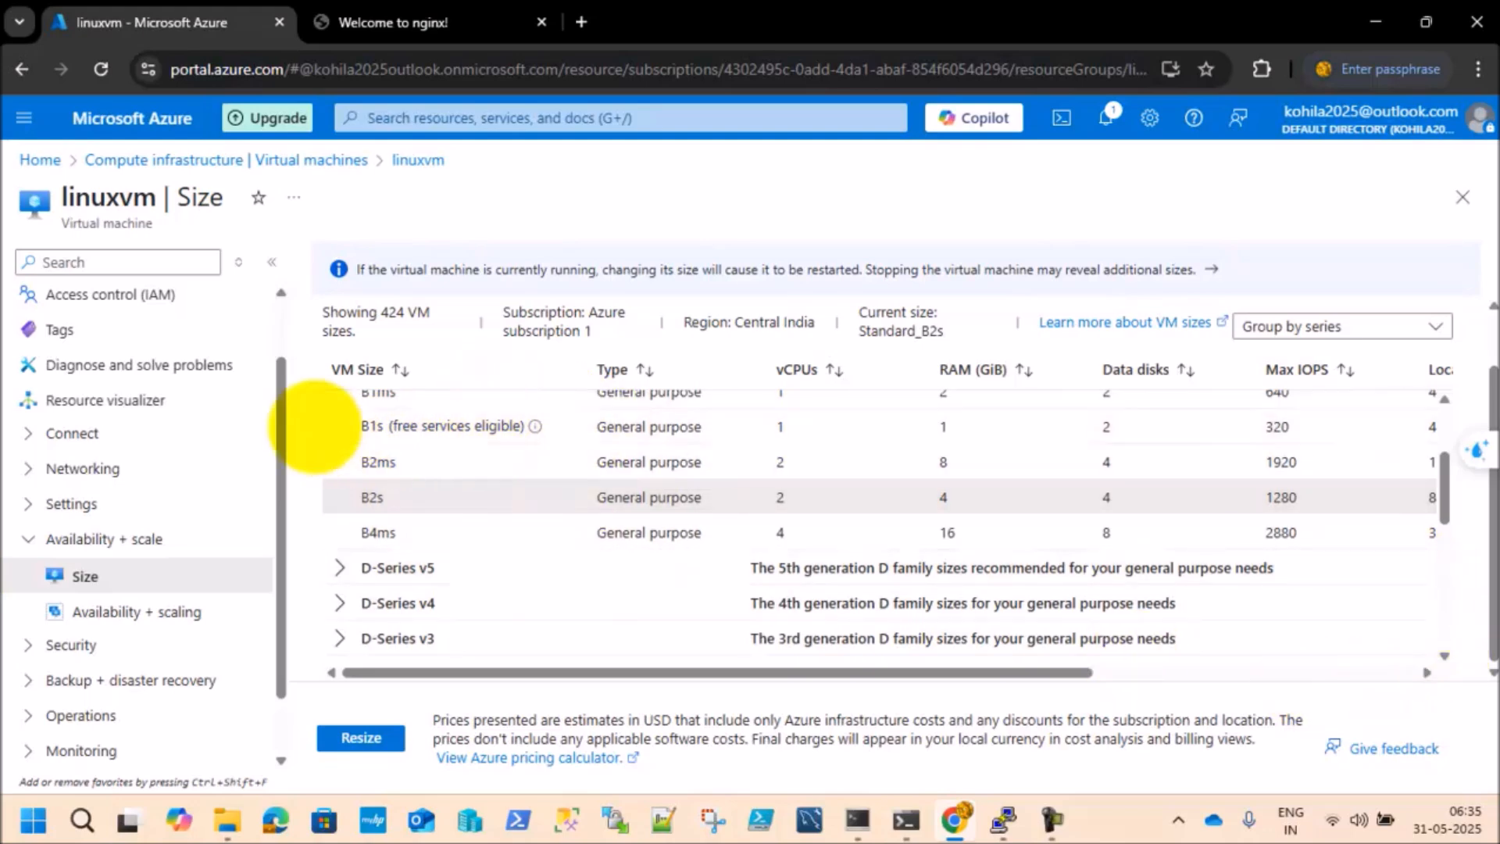
Step: Return to linuxvm's overview and stop the virtual machine, confirming the stop request
drag(286, 403, 268, 325)
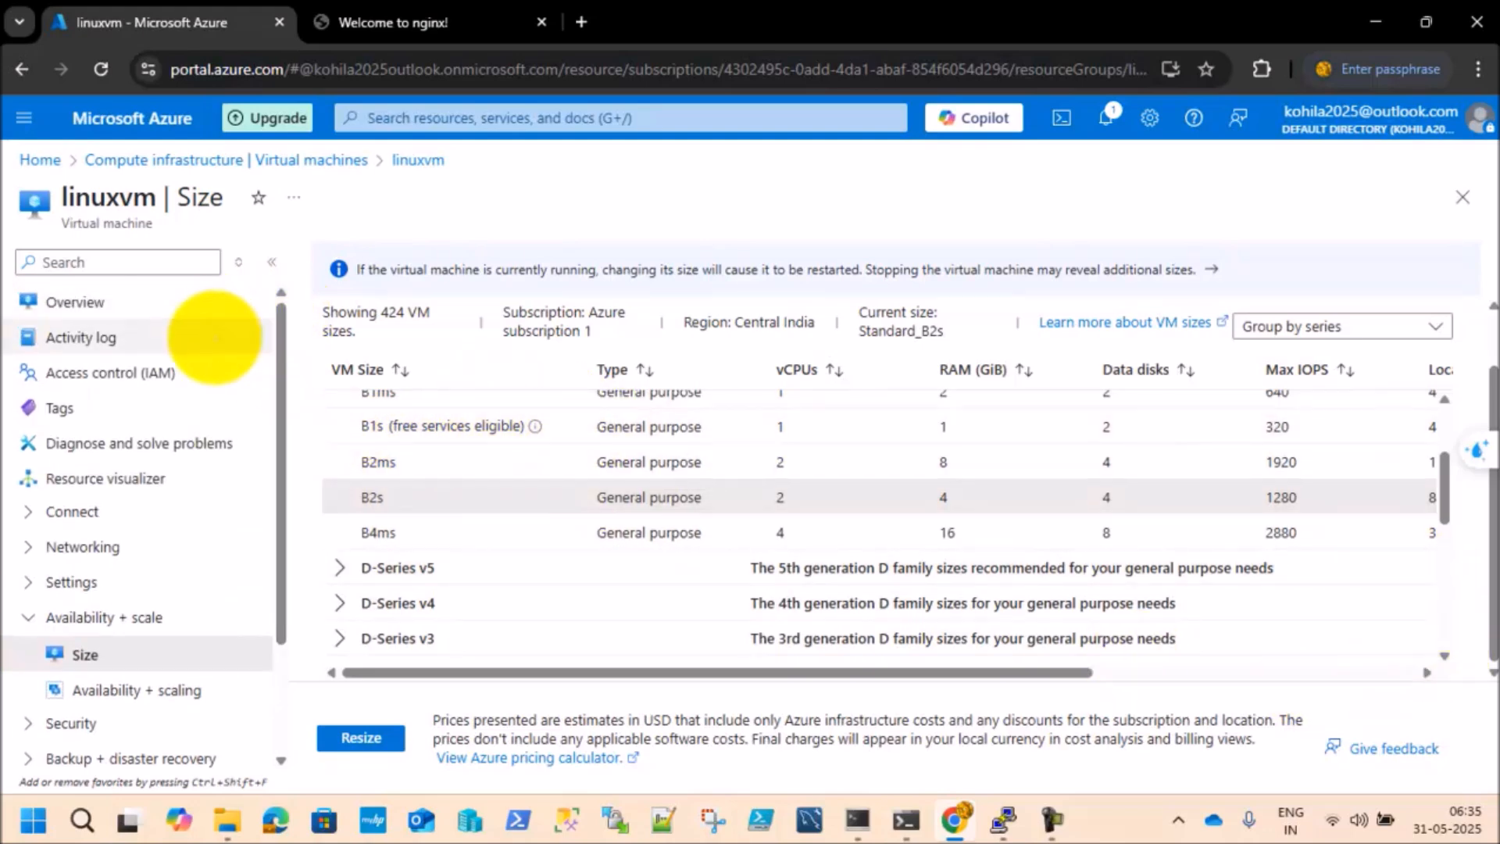
click(73, 297)
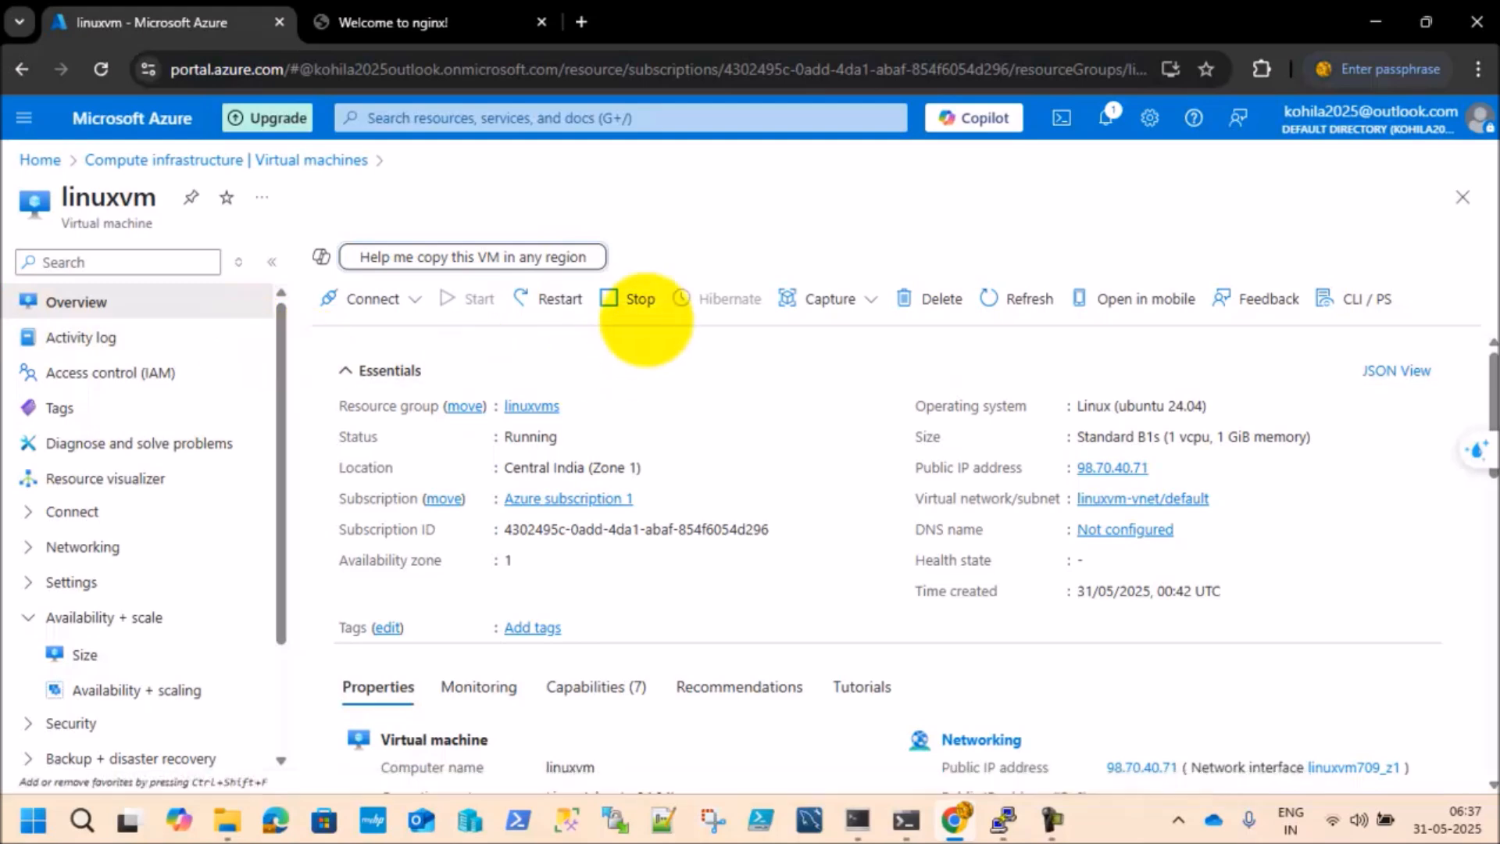
click(641, 302)
click(356, 454)
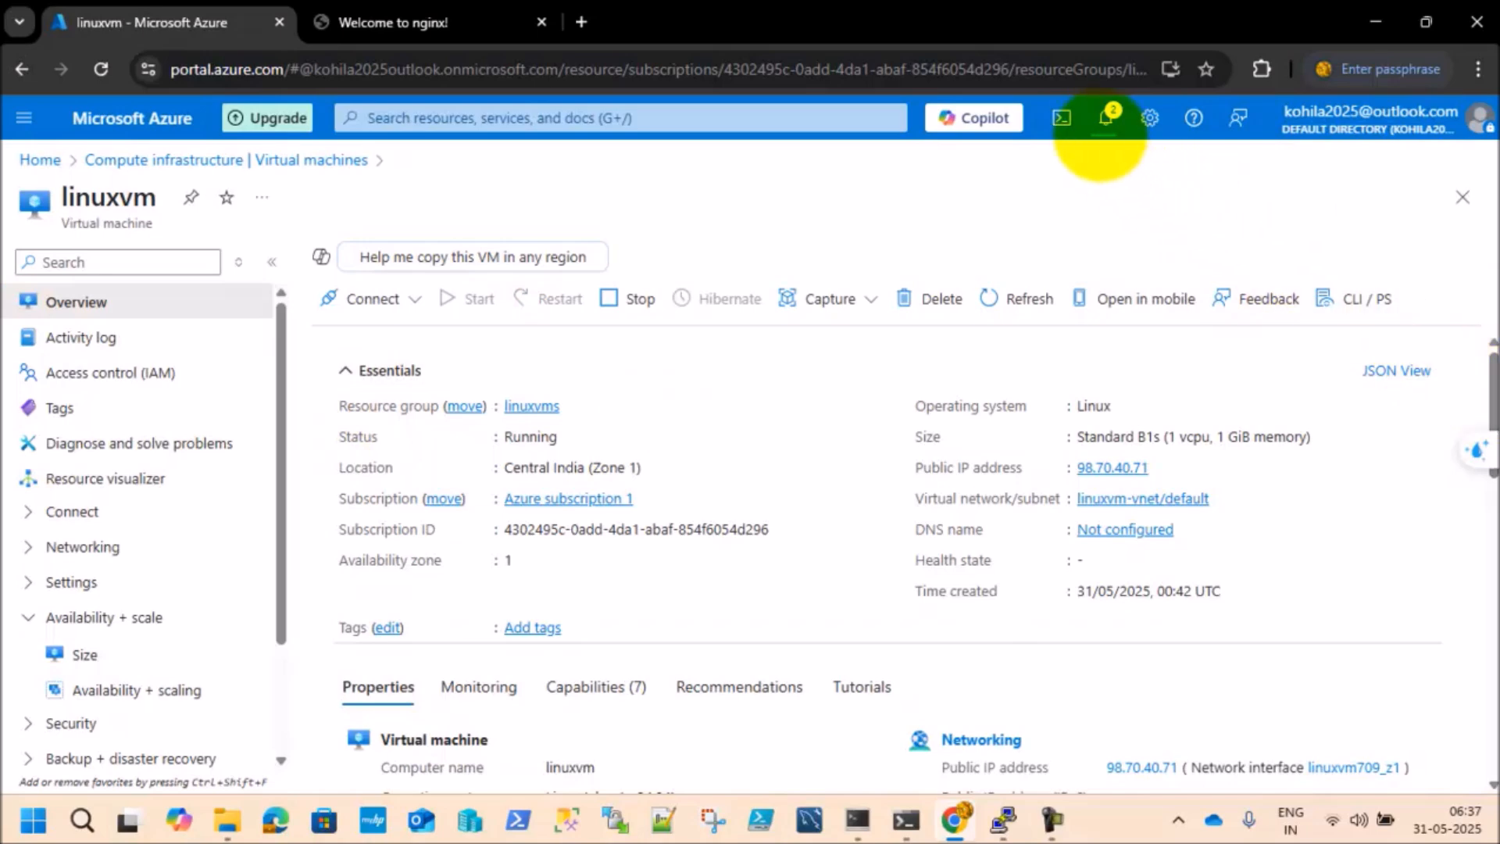
Step: Check the notifications for the VM's stop operation, dismiss each listed notification and close the notification list
click(1106, 117)
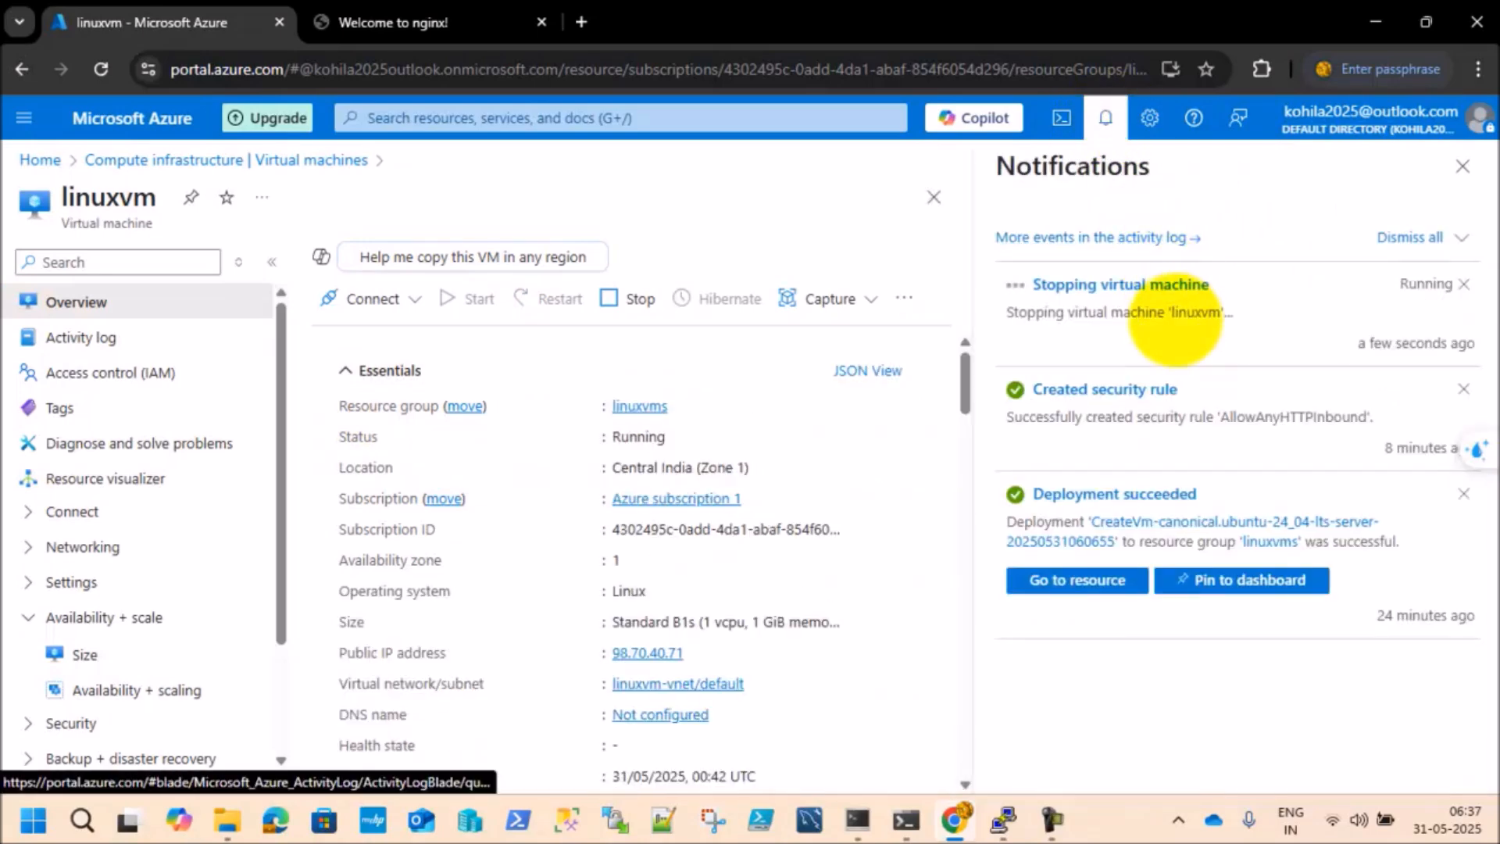
click(1464, 388)
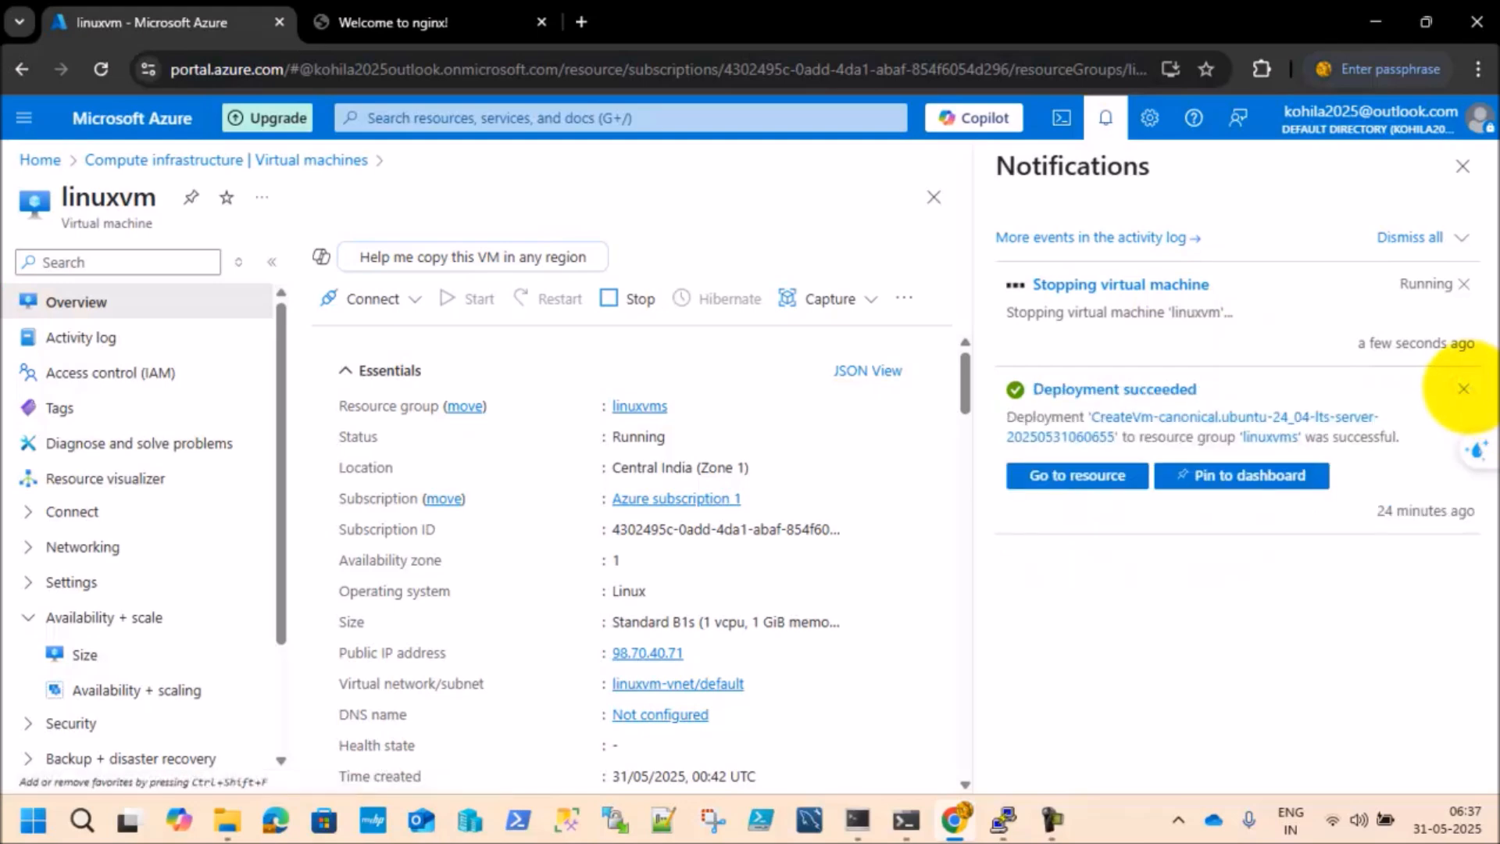
click(1466, 388)
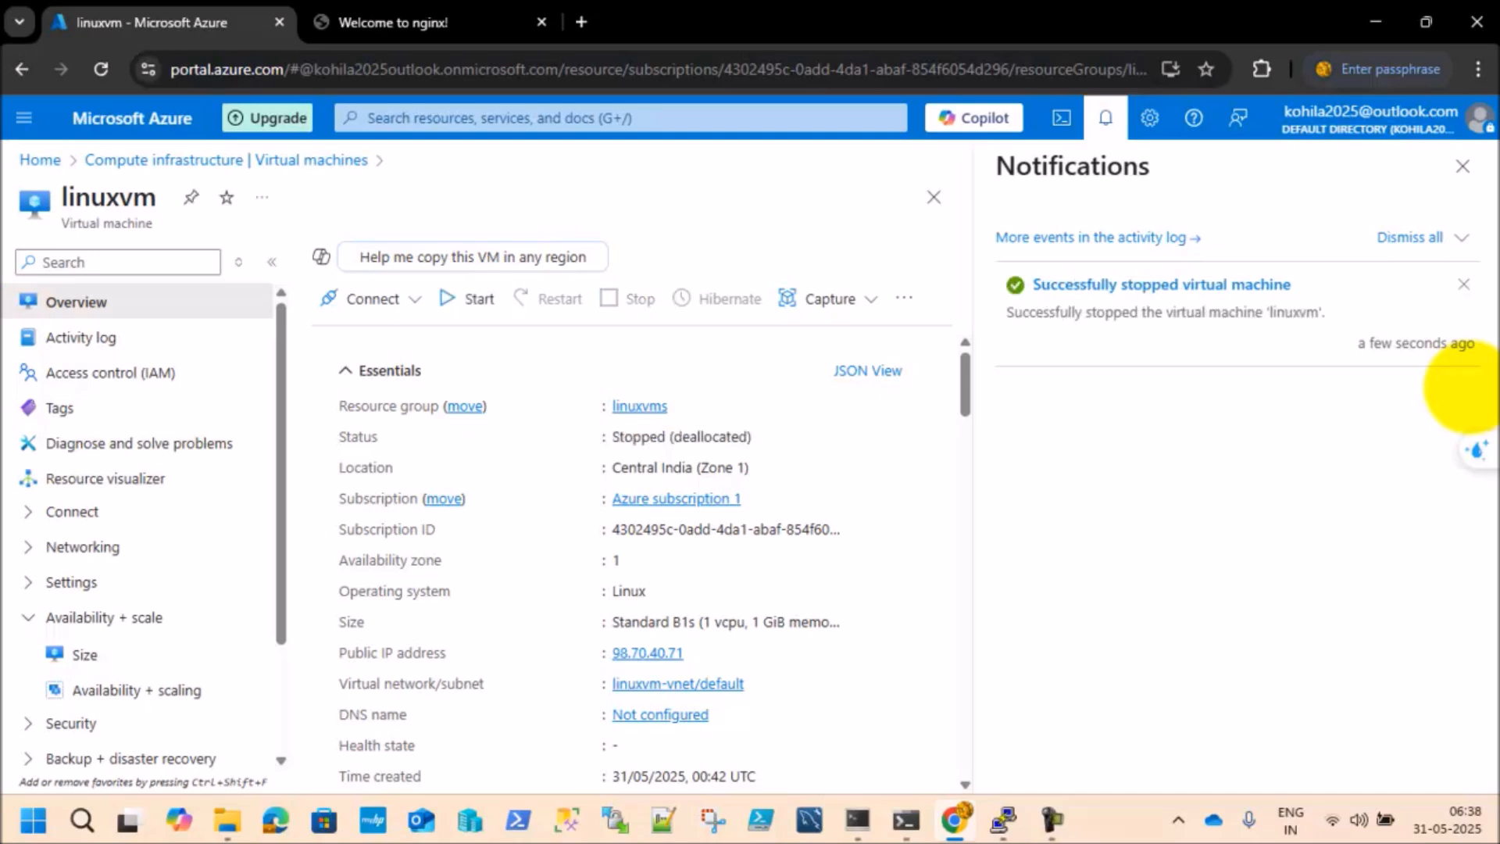
click(1463, 284)
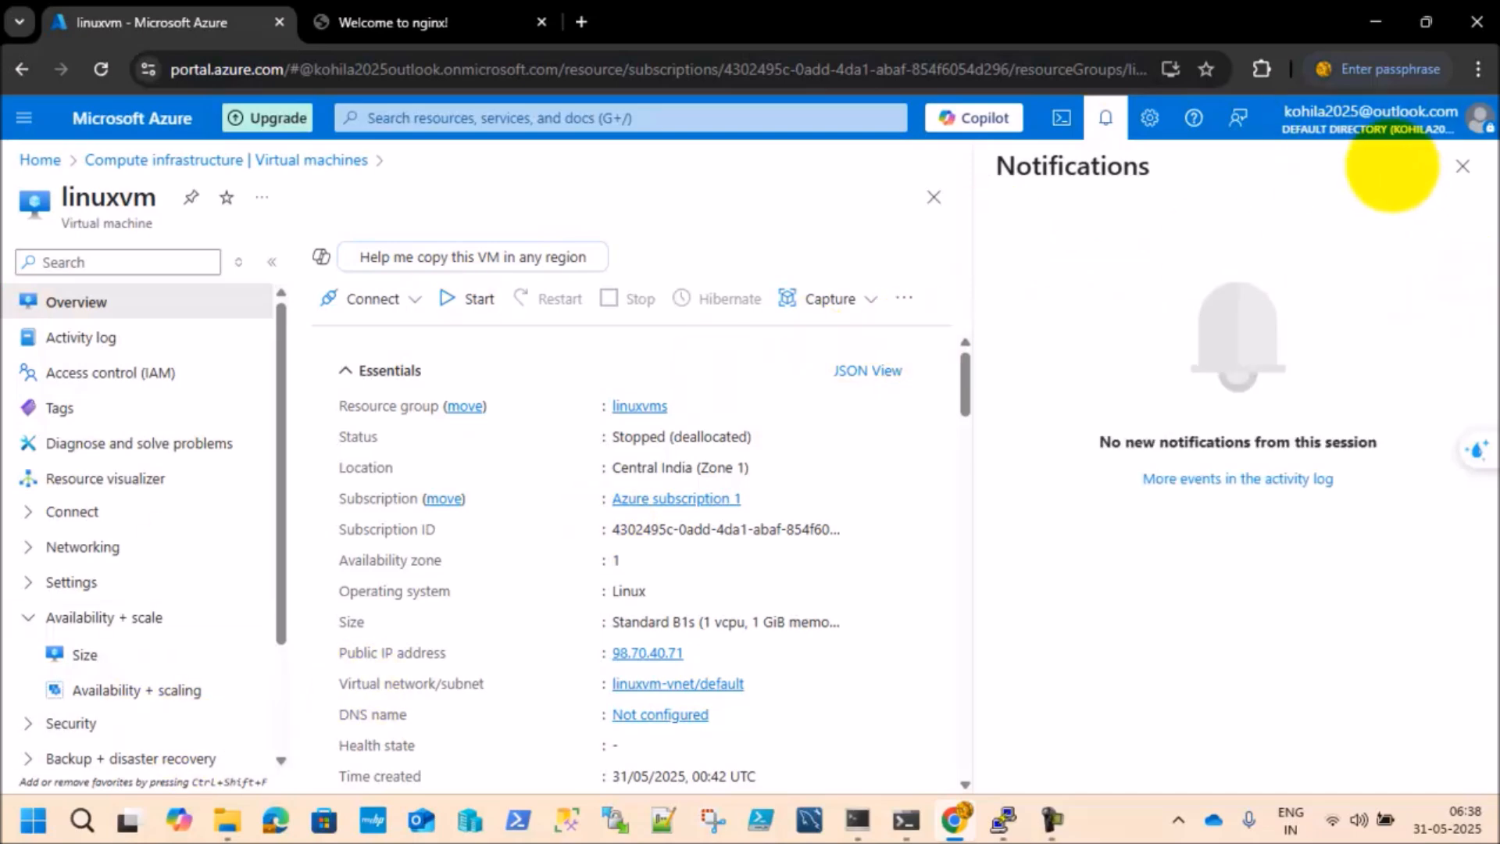
click(1462, 167)
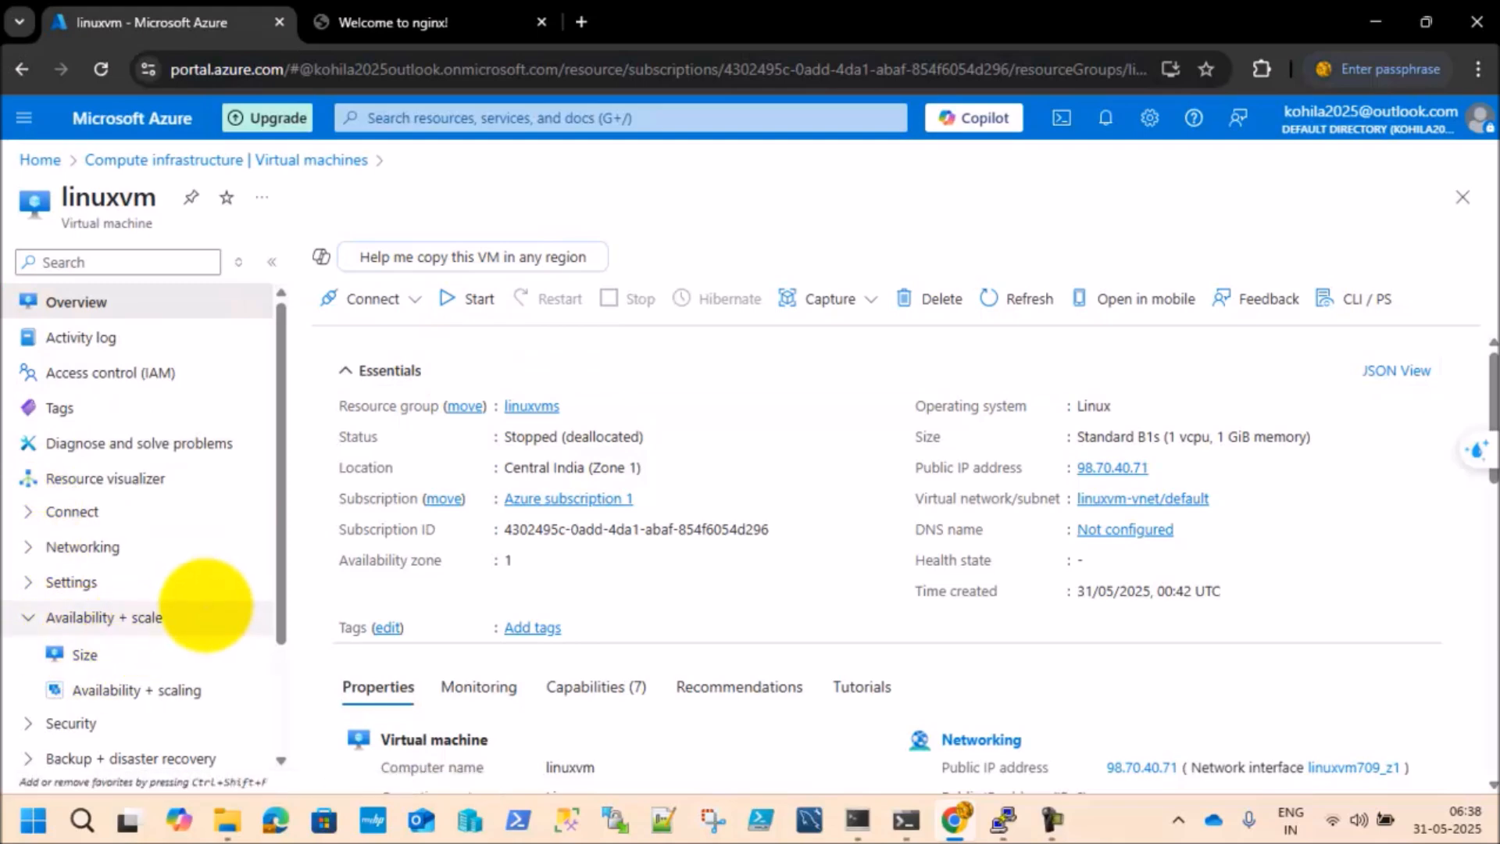
Step: Reopen linuxvm's Size page and select the B1ms size in the B-Series
click(85, 655)
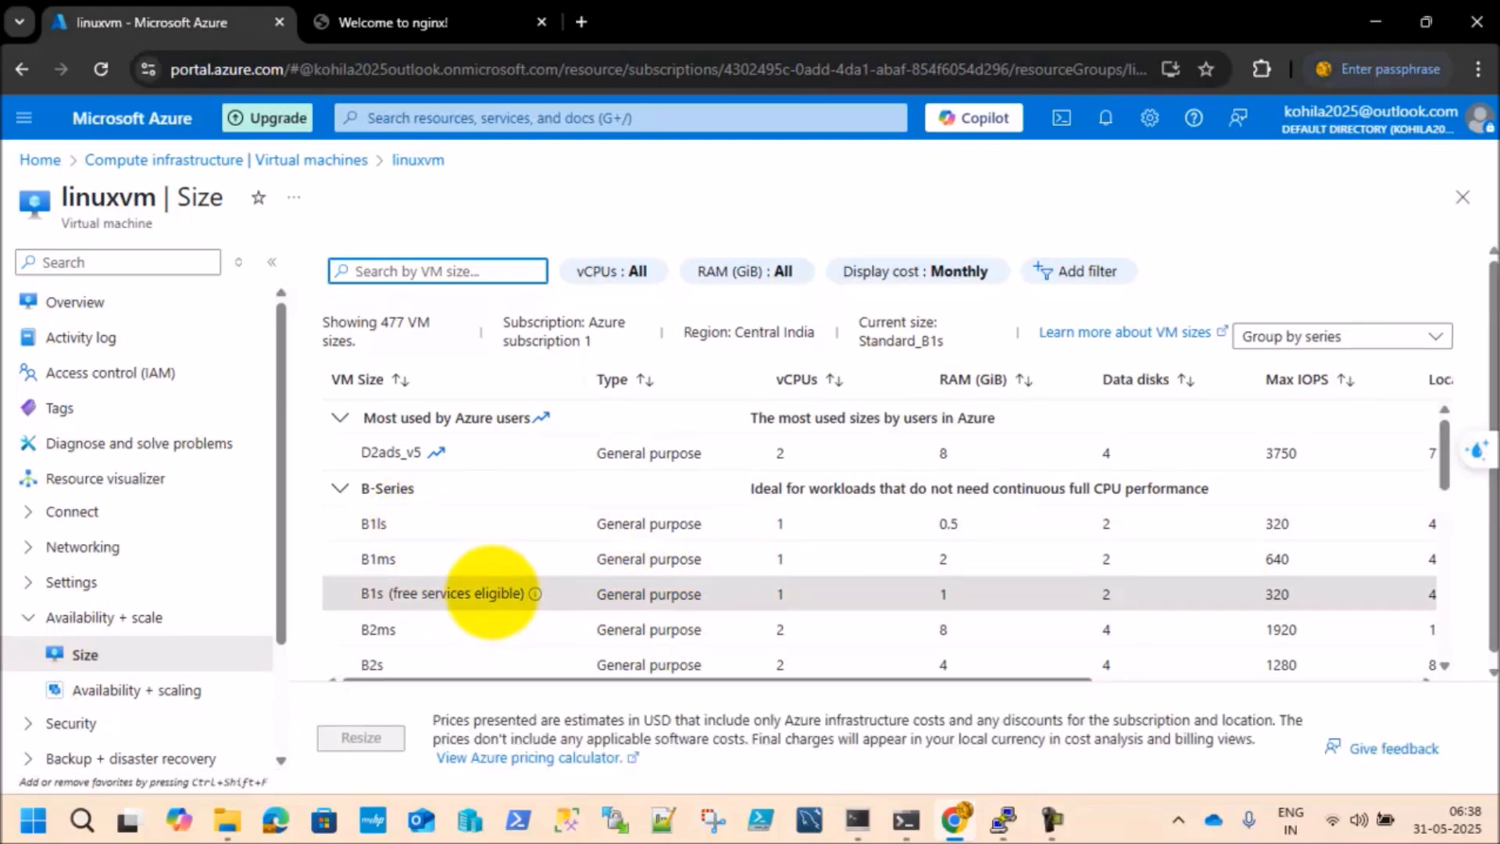
click(492, 593)
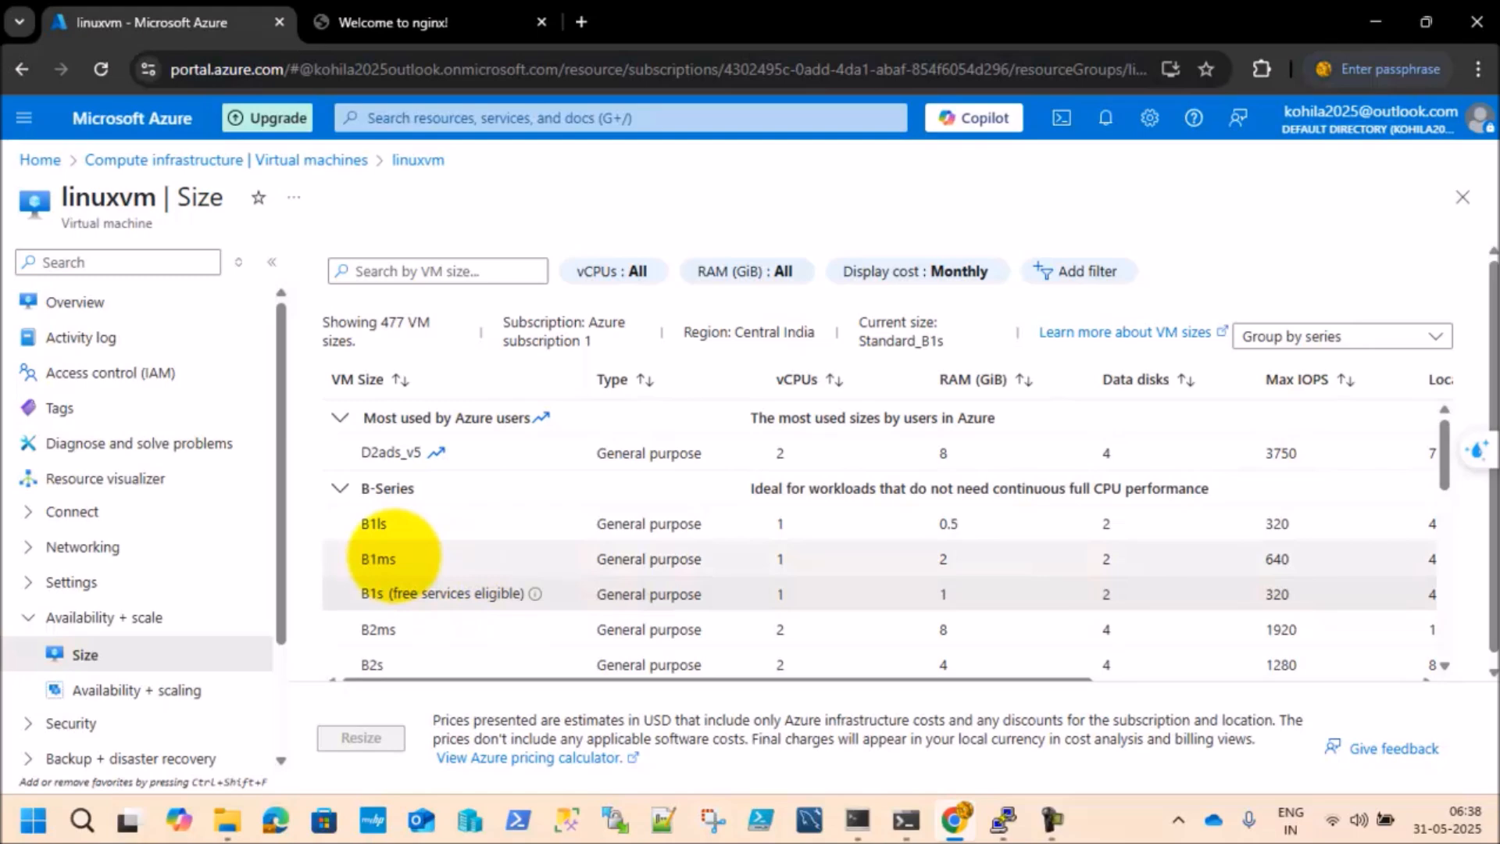
click(380, 560)
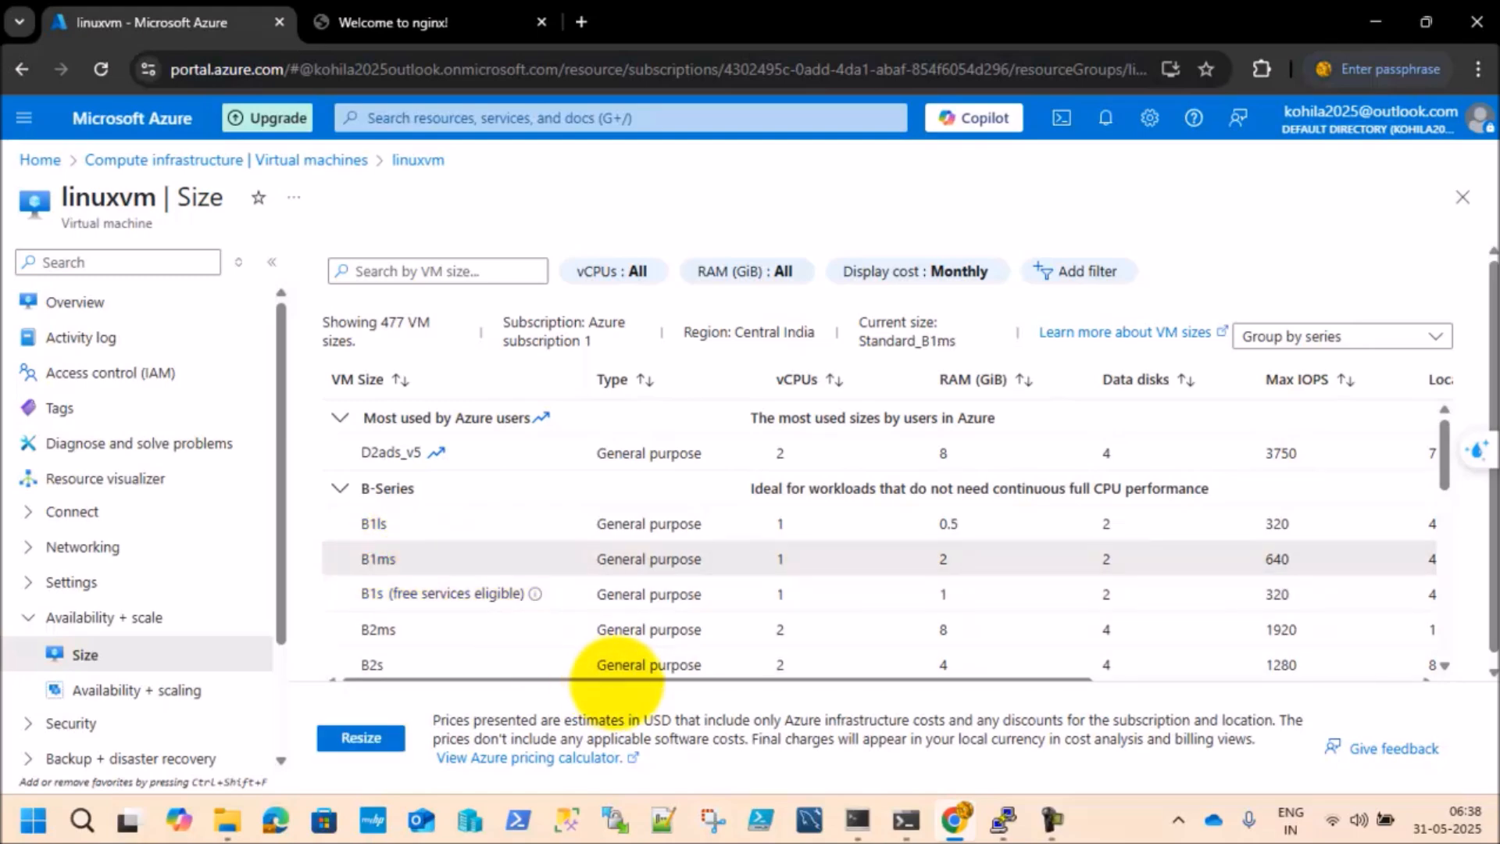
mouse_move(635, 677)
mouse_down()
mouse_move(1048, 693)
mouse_move(657, 688)
mouse_up()
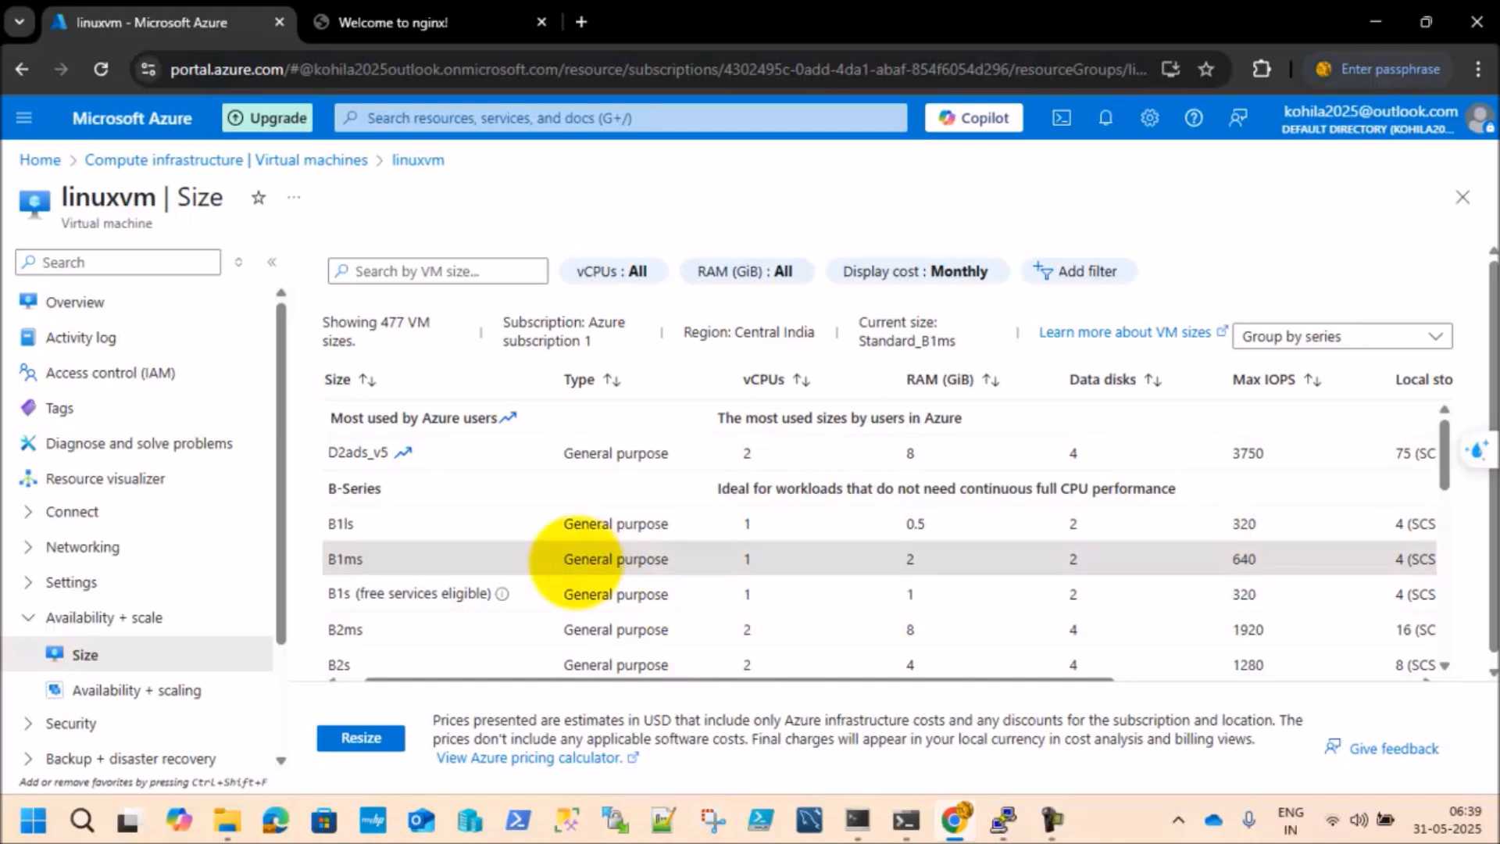
Step: Resize linuxvm to the selected B1ms size, check the resize notification and close the notification list
click(1088, 679)
drag(1088, 680, 713, 664)
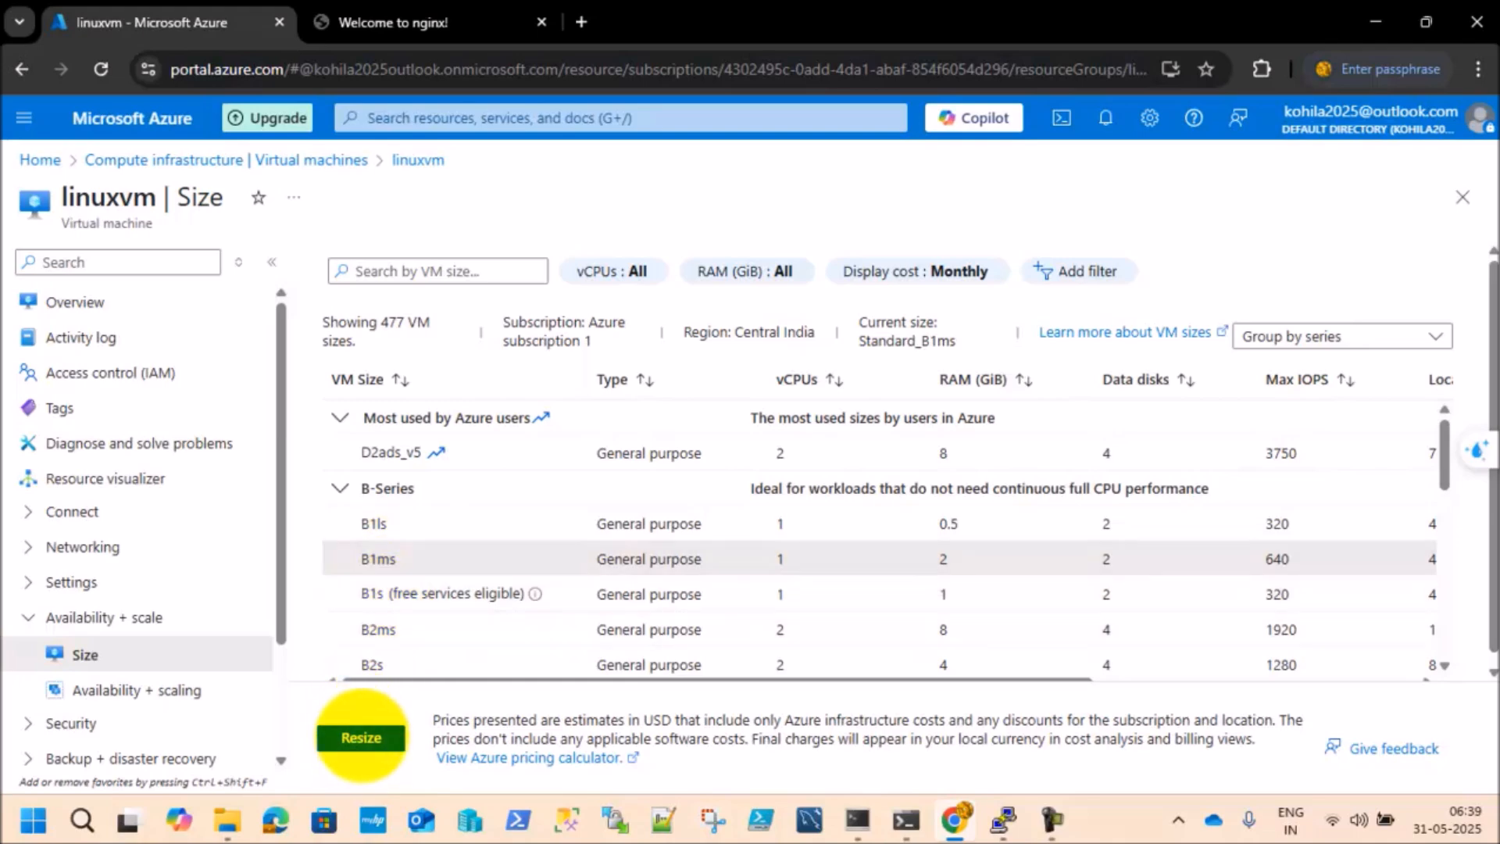
click(361, 737)
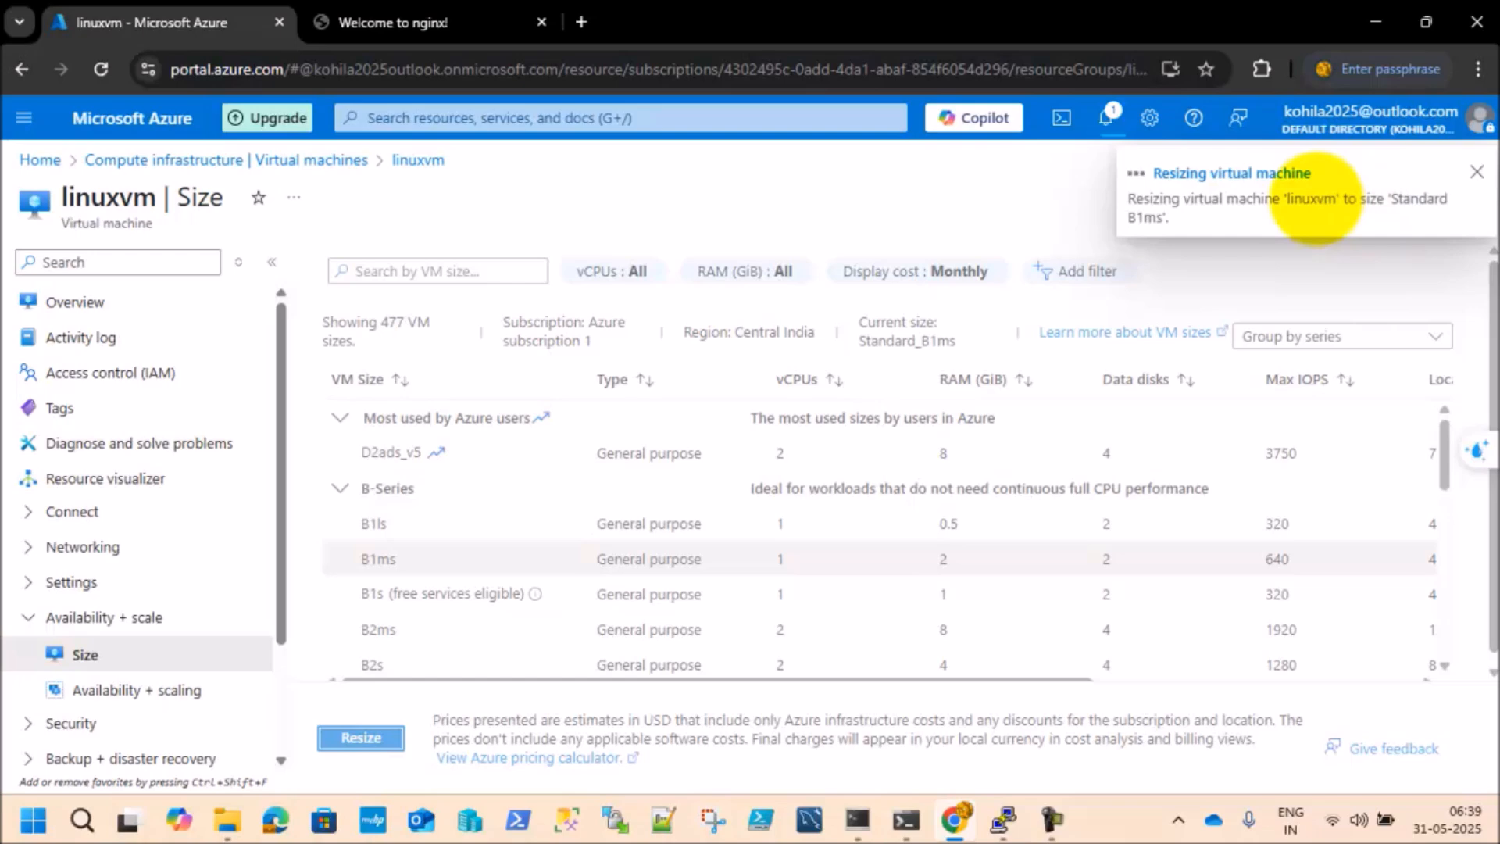
click(1105, 116)
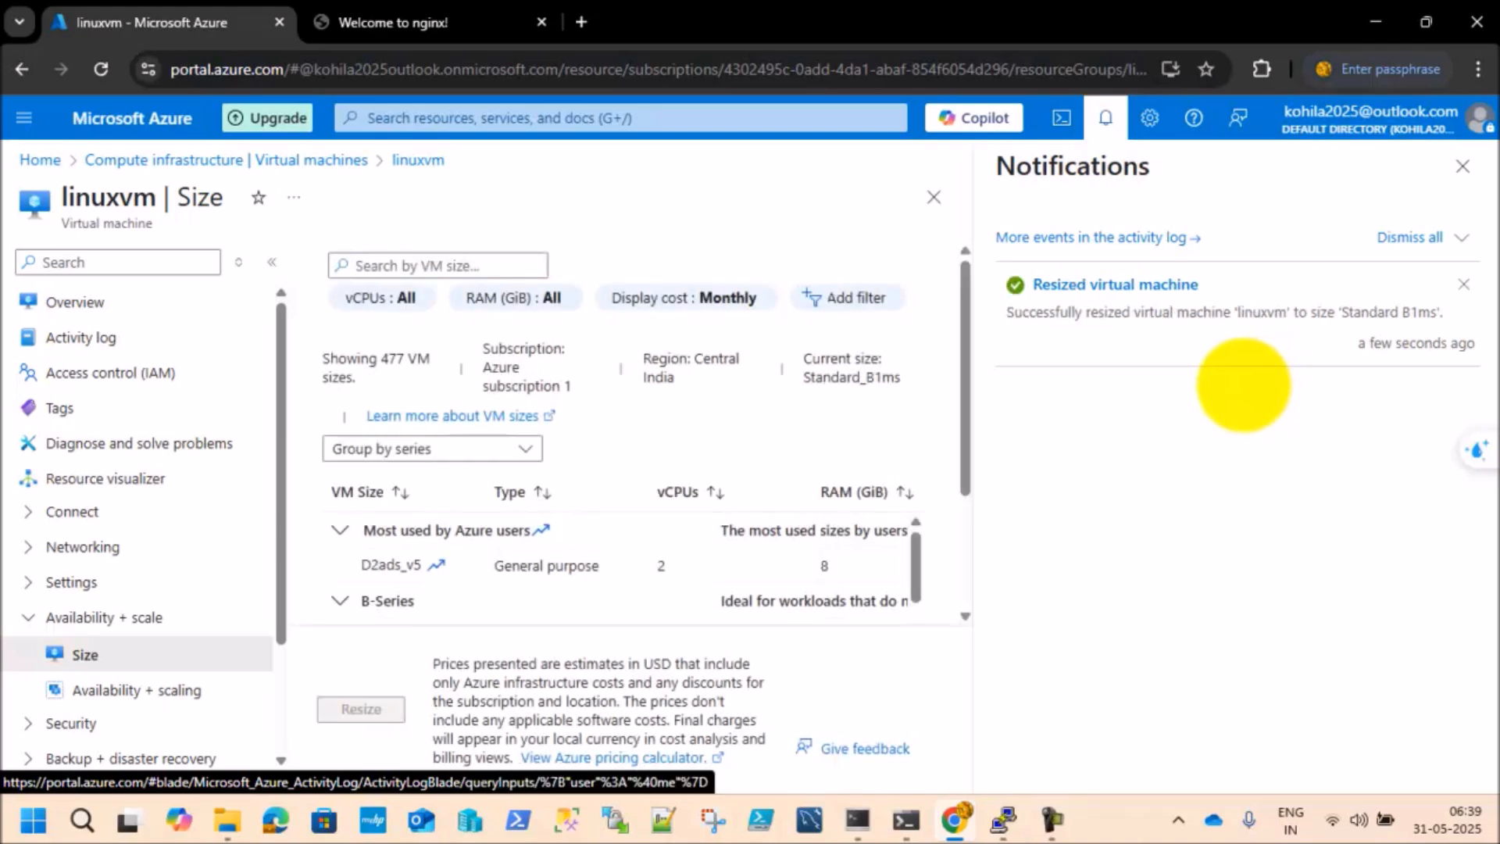
click(1461, 166)
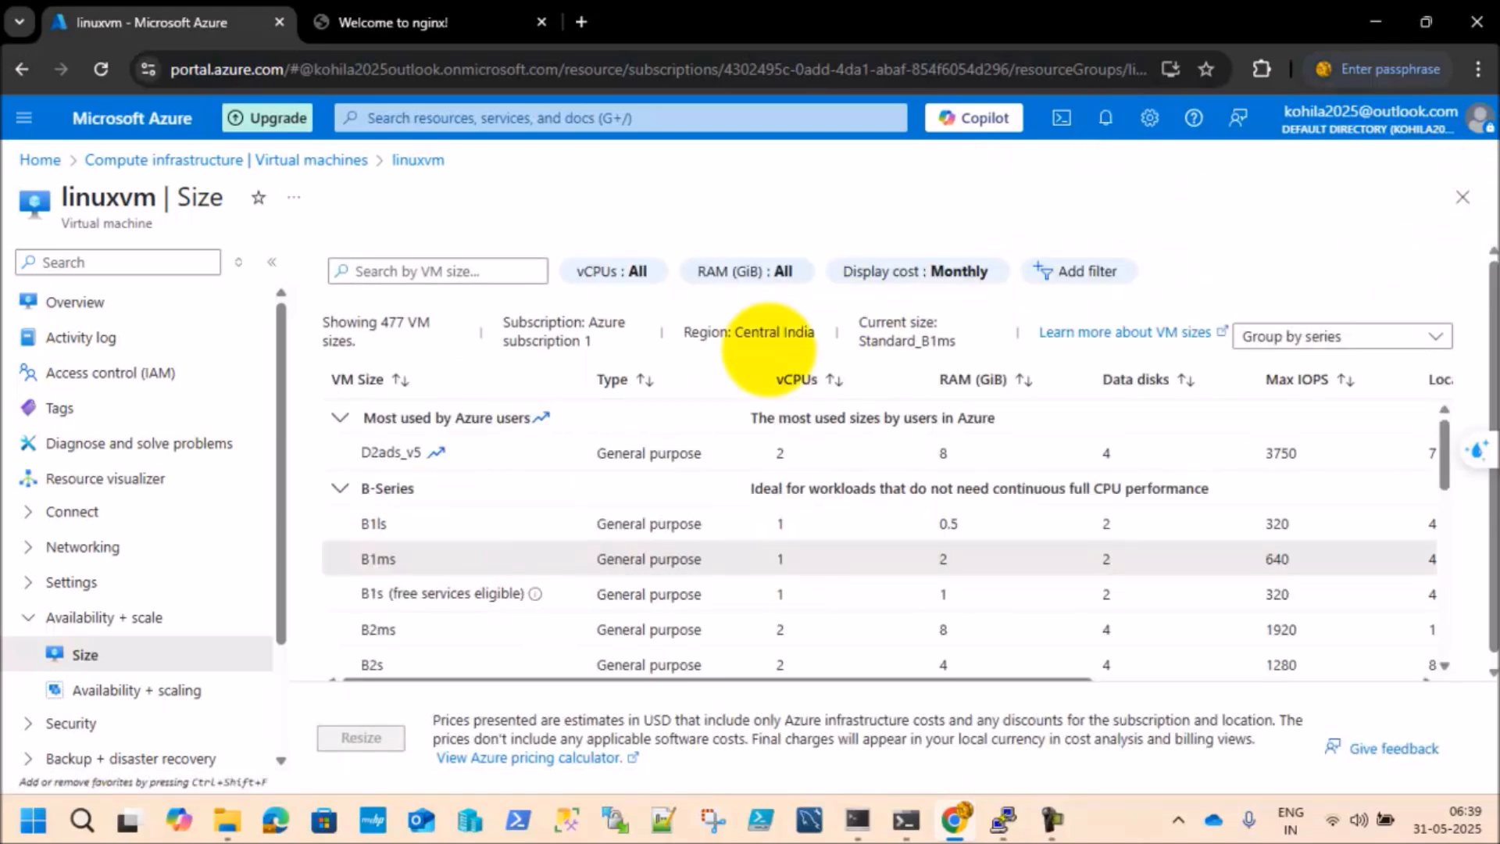
Step: Check linuxvm's size on its overview after reloading the page, look at the Size page and return to the overview
click(74, 302)
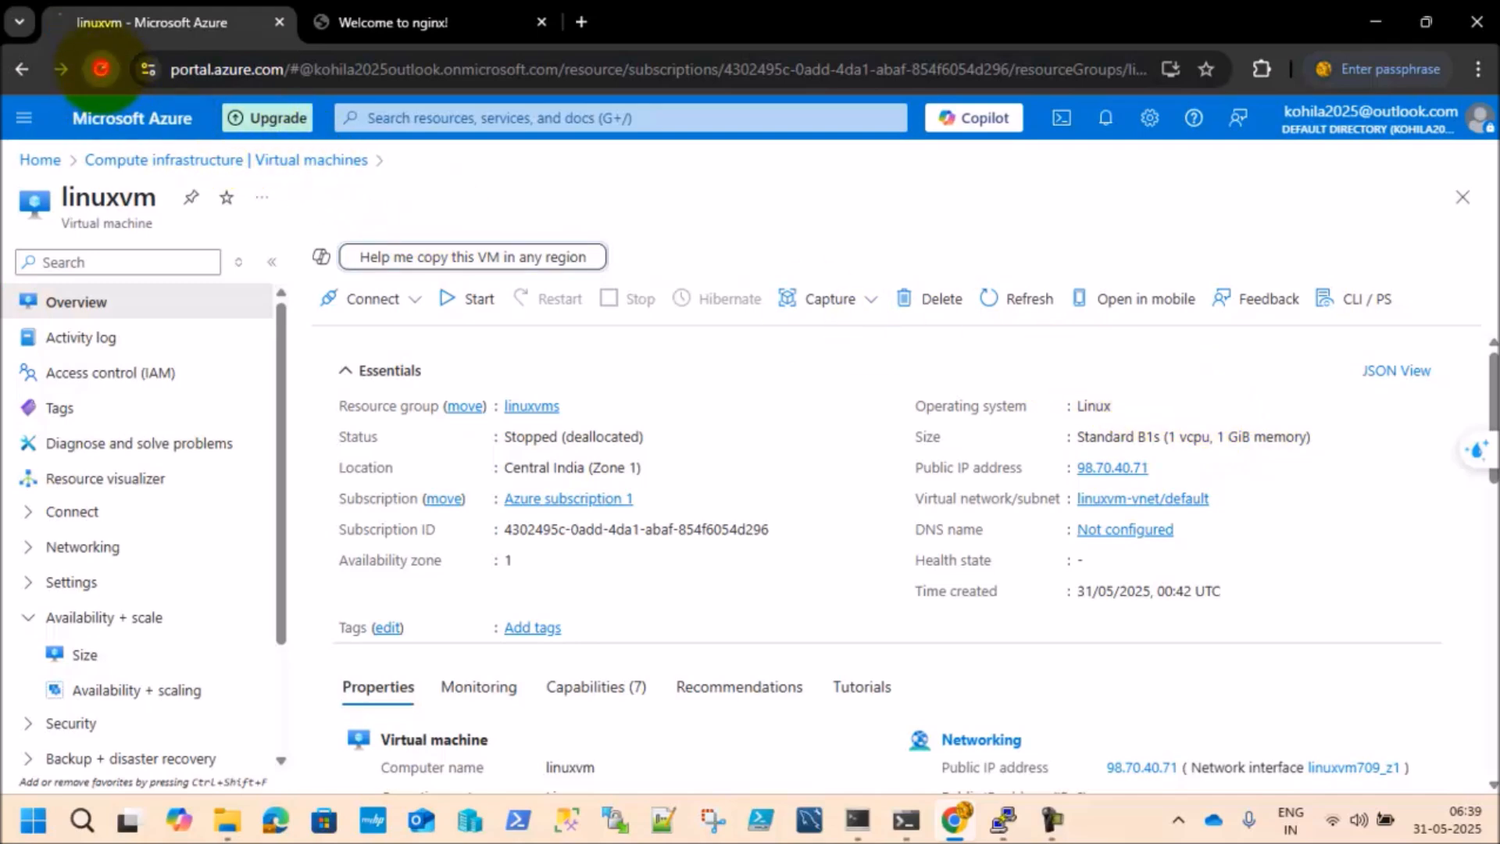
click(100, 69)
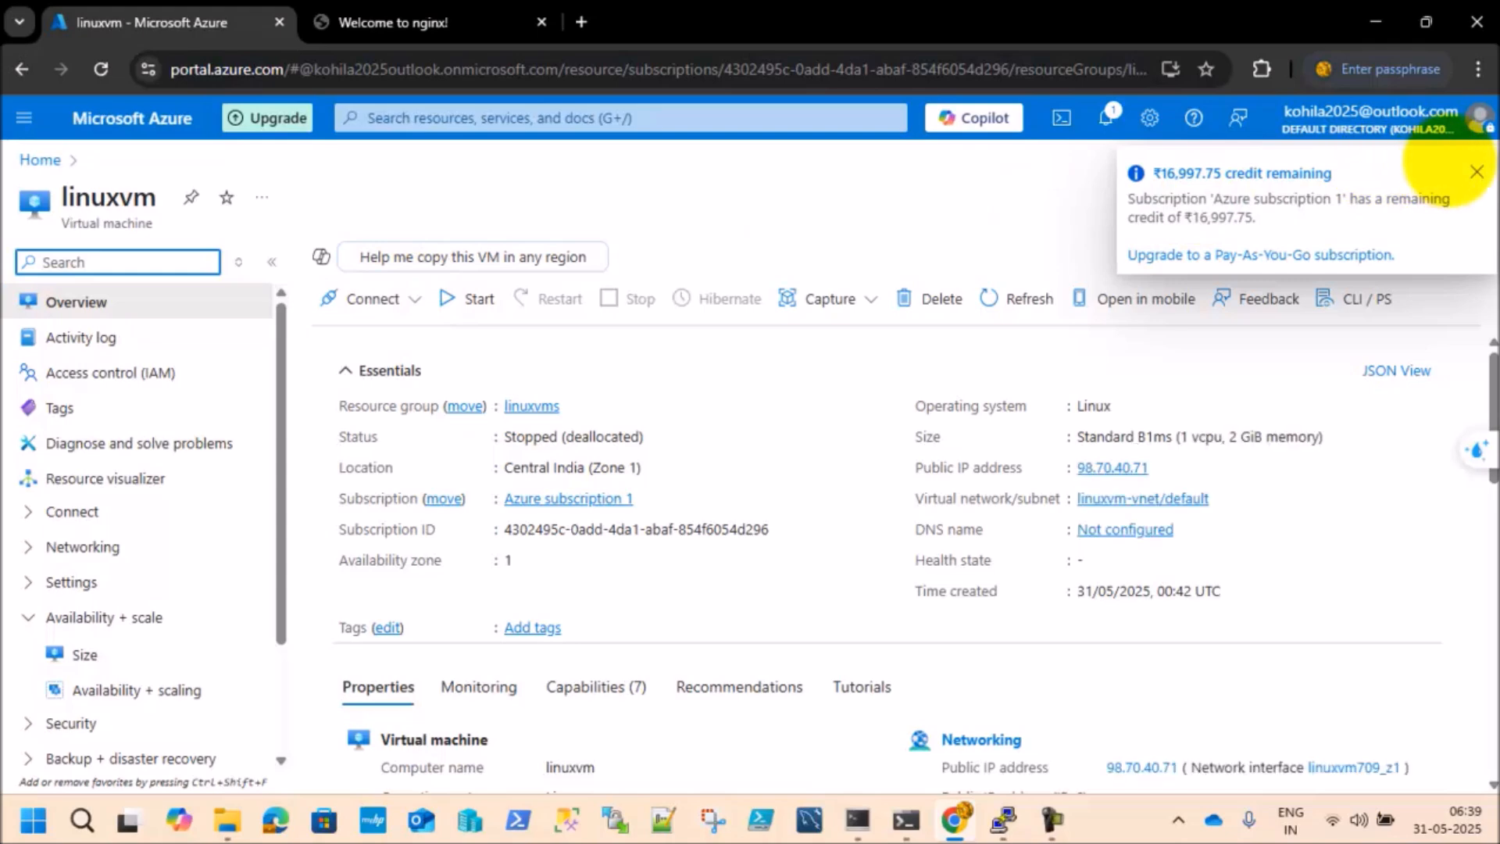
click(1477, 171)
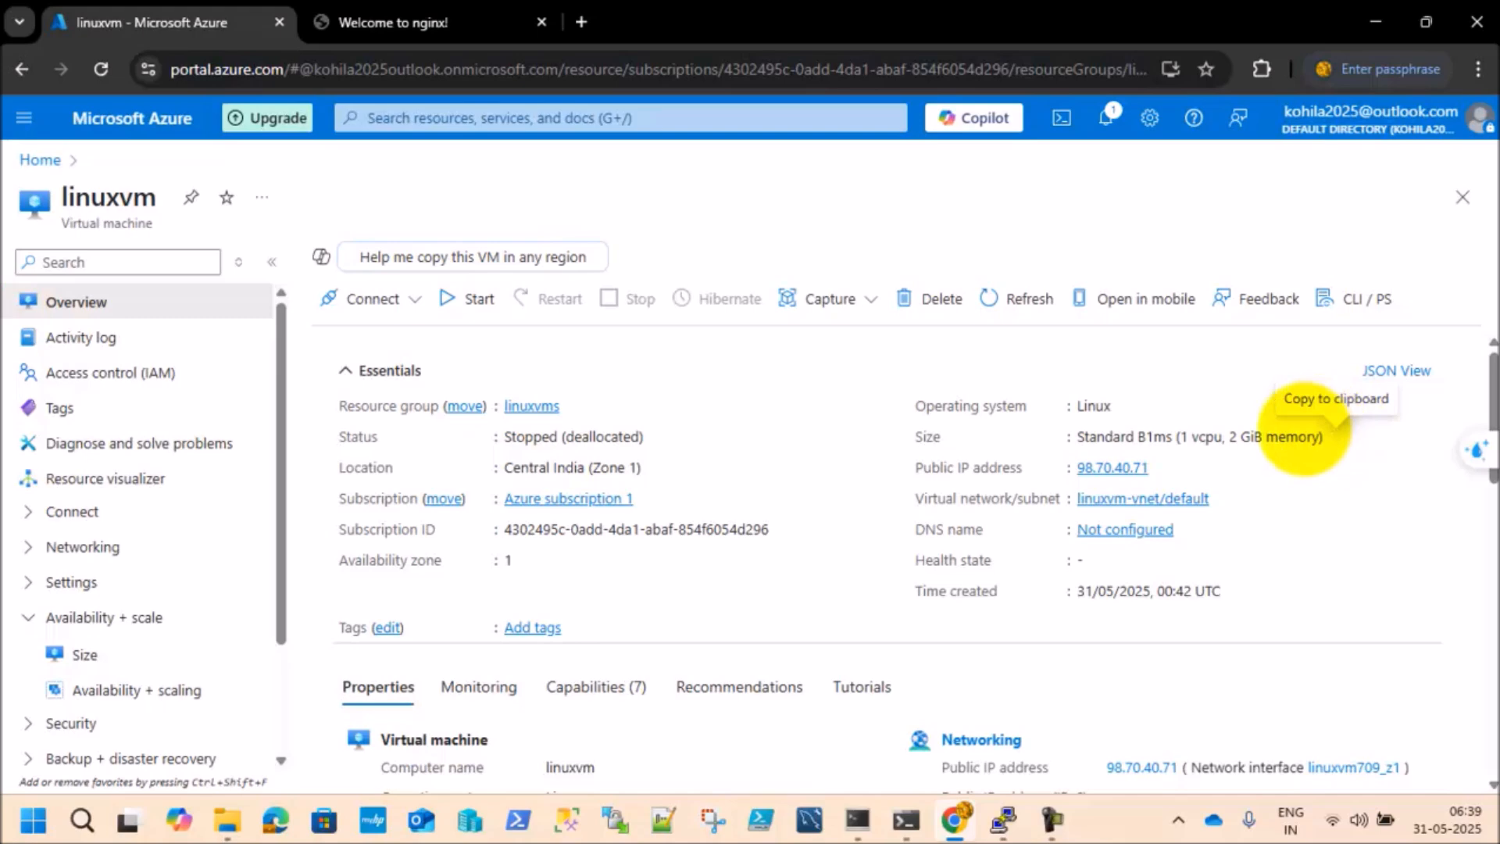
mouse_move(1493, 383)
mouse_down()
mouse_move(1492, 674)
mouse_move(1489, 375)
mouse_up()
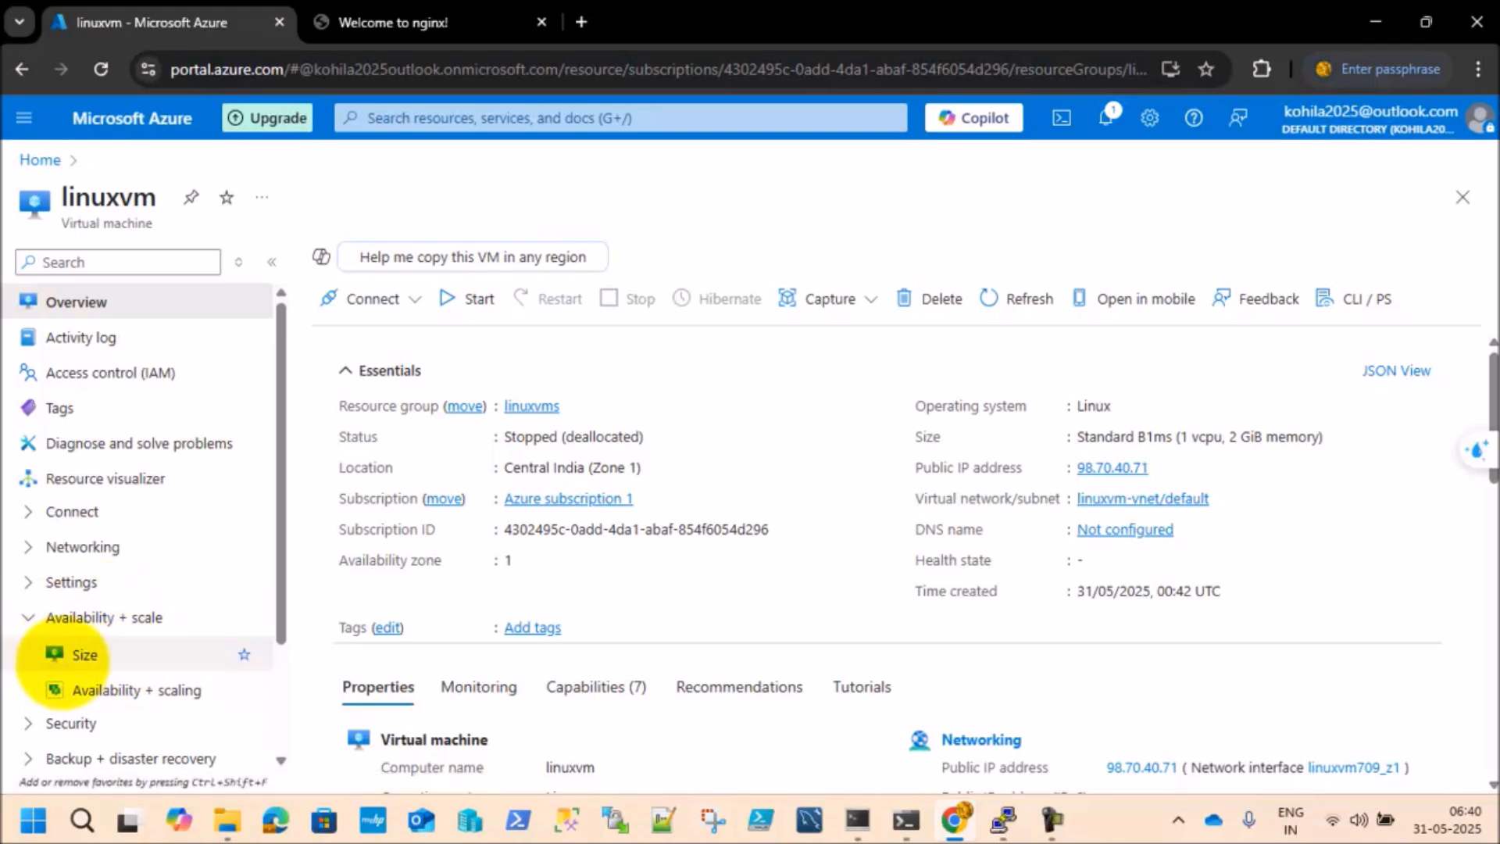
click(84, 654)
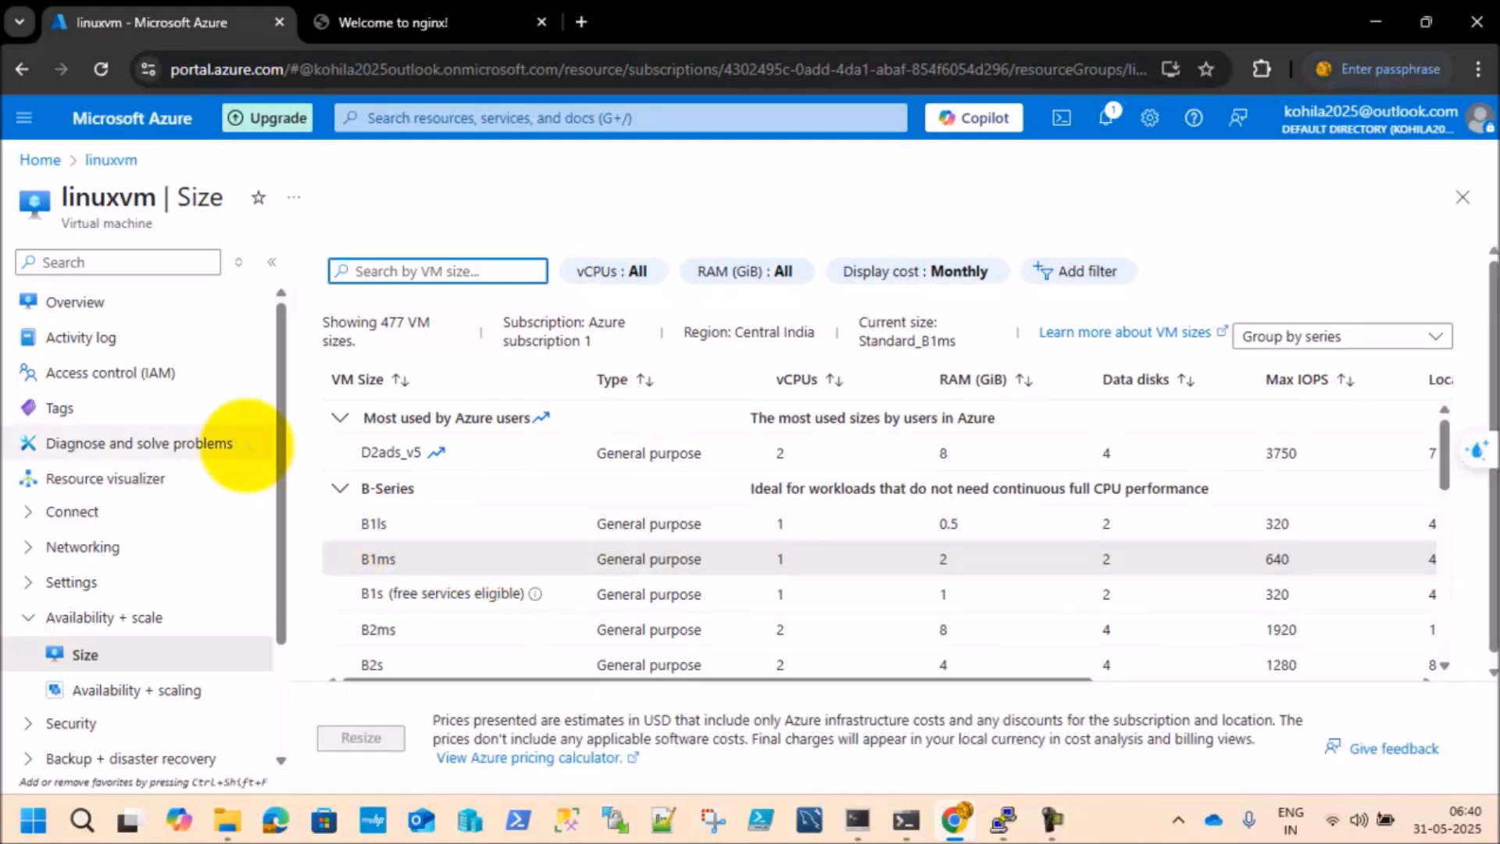
click(93, 301)
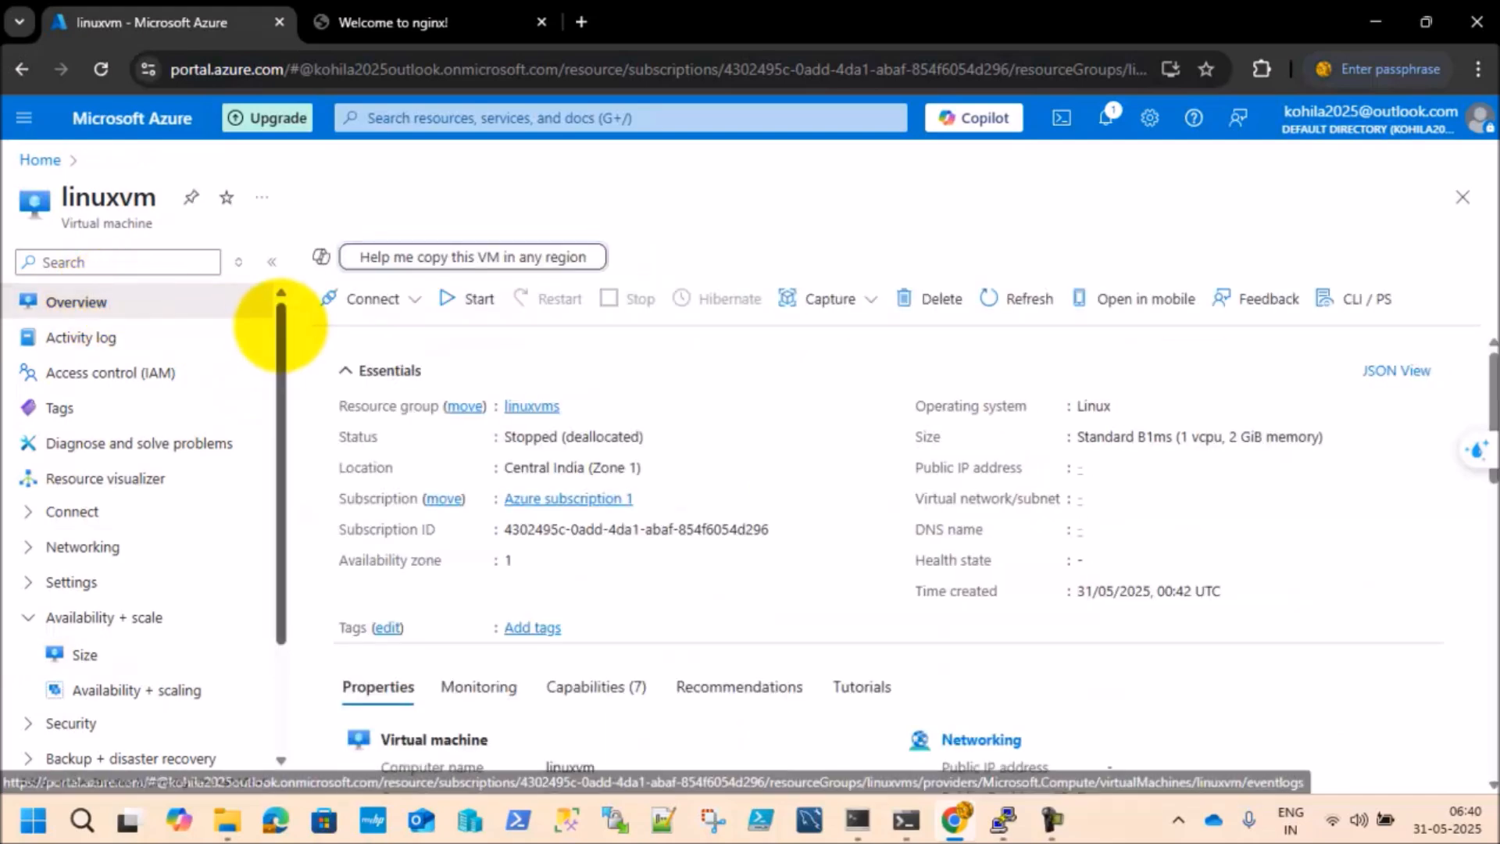
Step: Open linuxvm's Serial console, start the virtual machine from there and refresh the console page
mouse_move(281, 323)
mouse_down()
mouse_move(263, 466)
mouse_move(282, 344)
mouse_move(268, 302)
mouse_up()
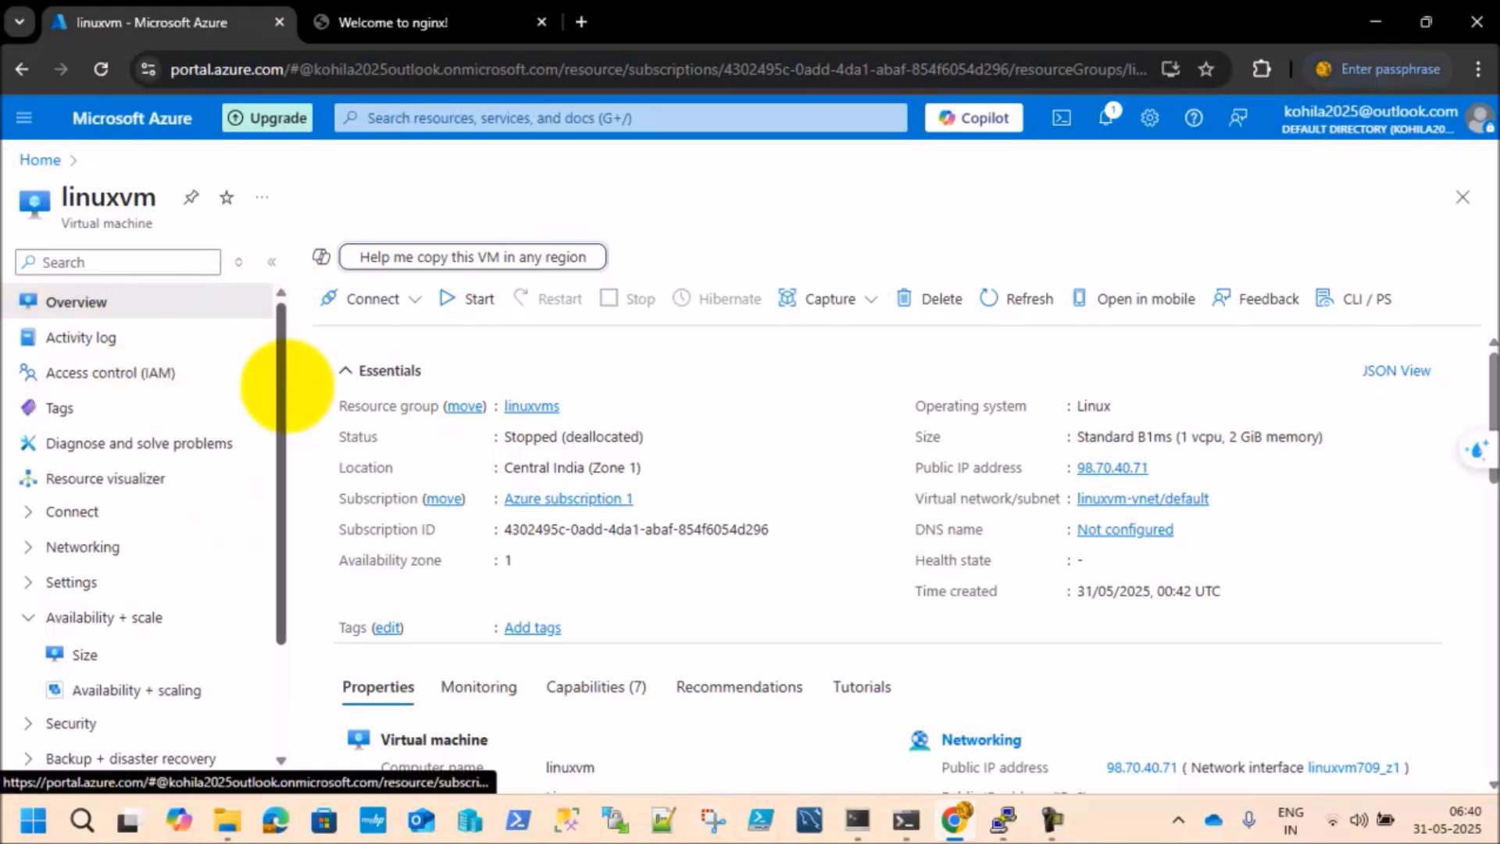
drag(286, 386, 282, 492)
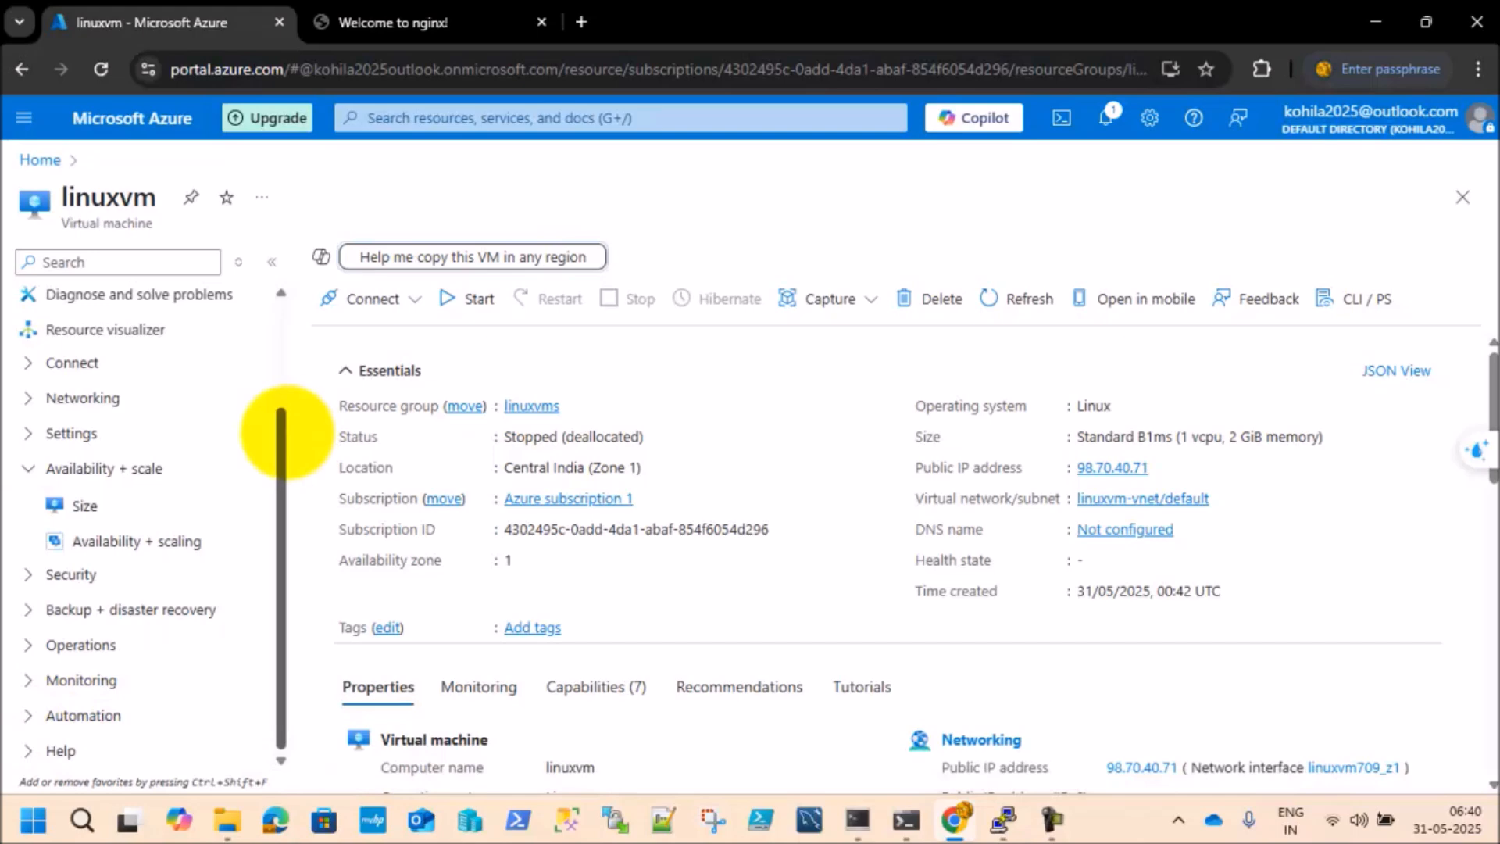
mouse_move(278, 422)
mouse_down()
mouse_move(261, 334)
mouse_move(281, 441)
mouse_up()
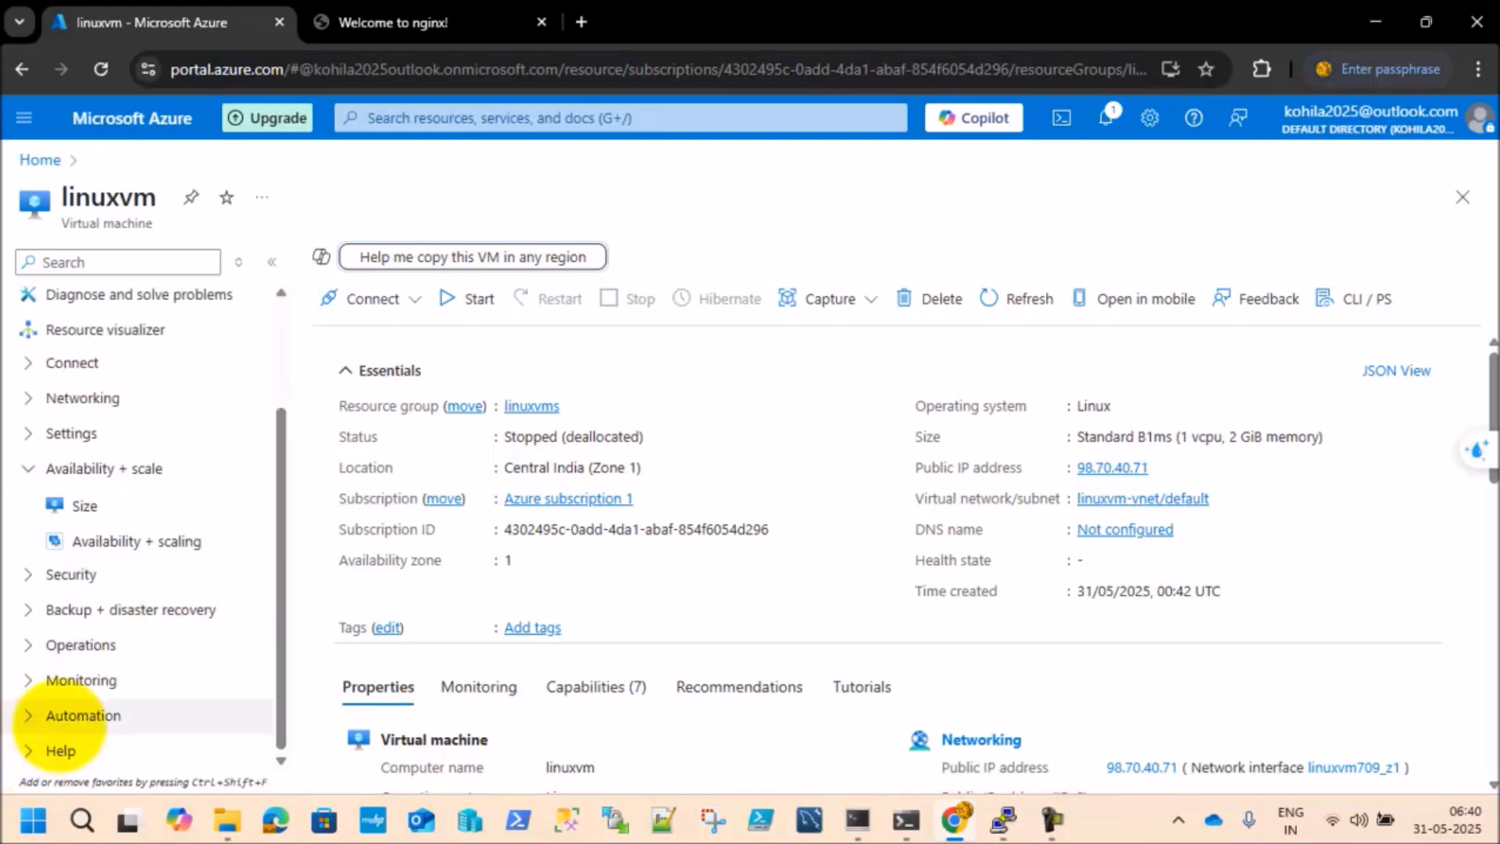
click(43, 751)
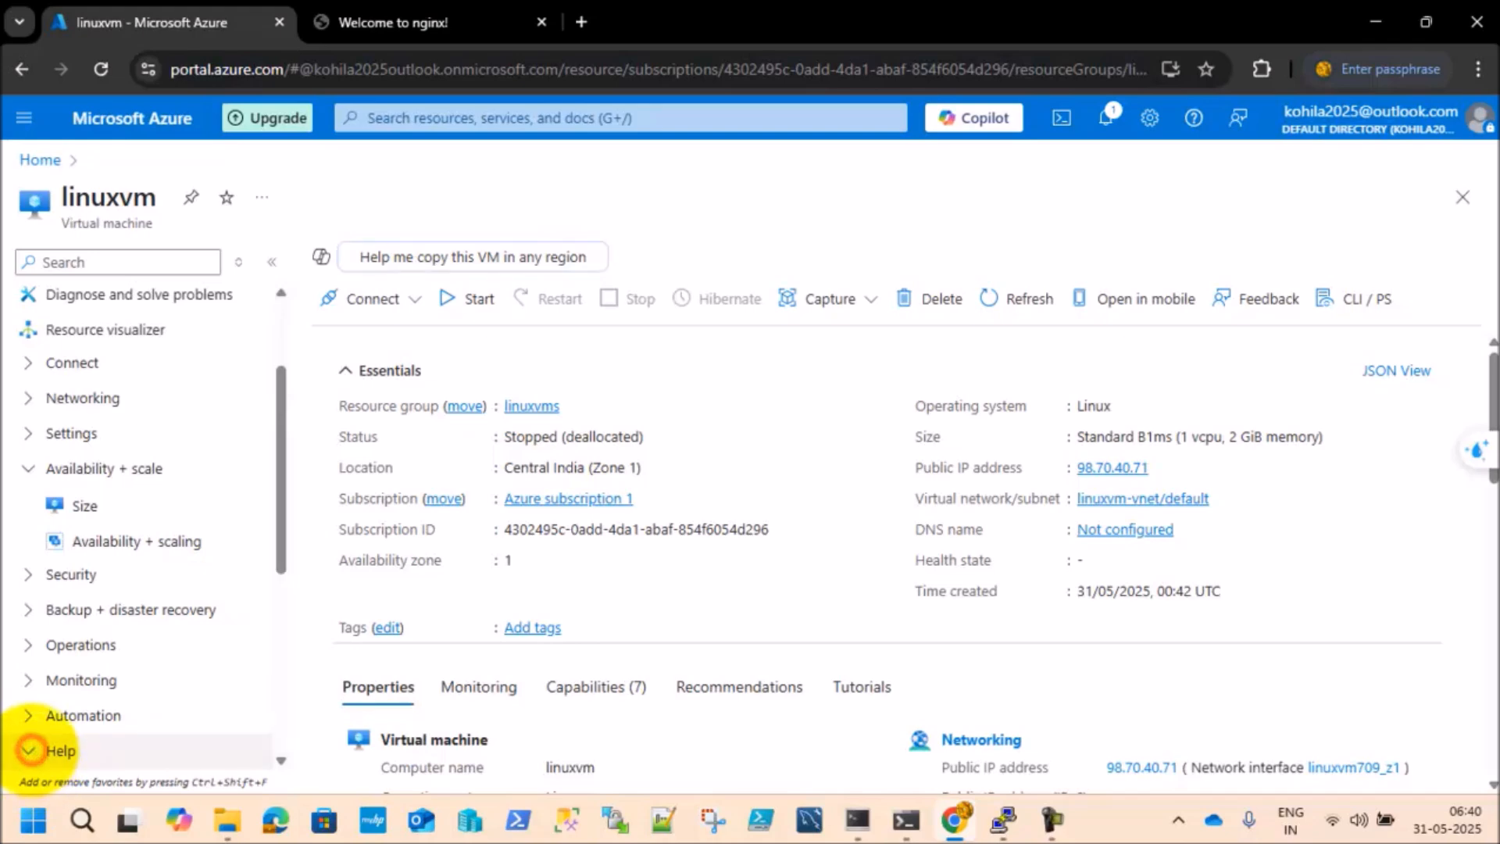
drag(284, 506, 268, 636)
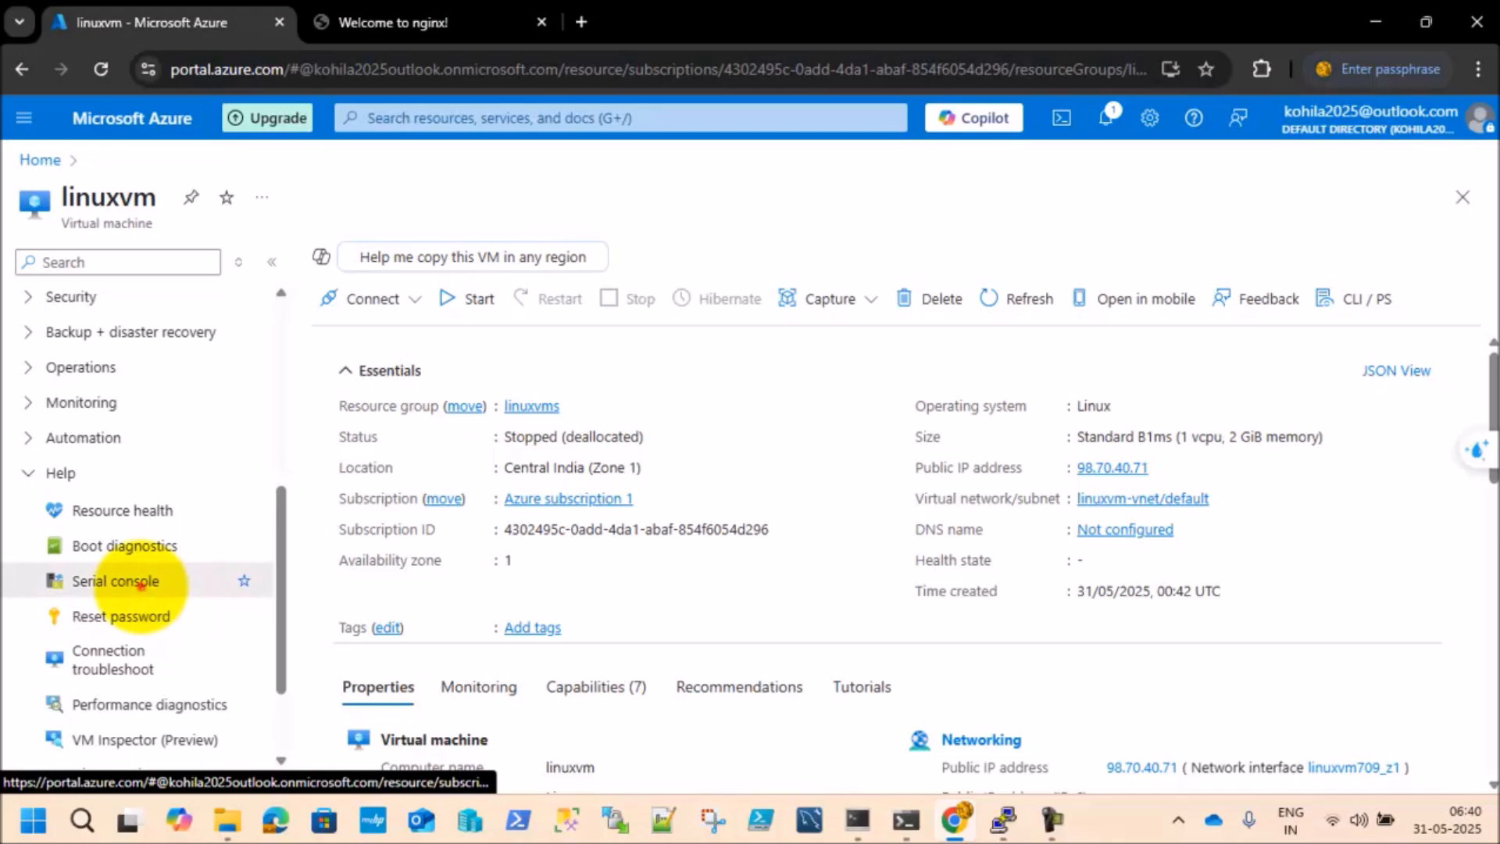
click(139, 584)
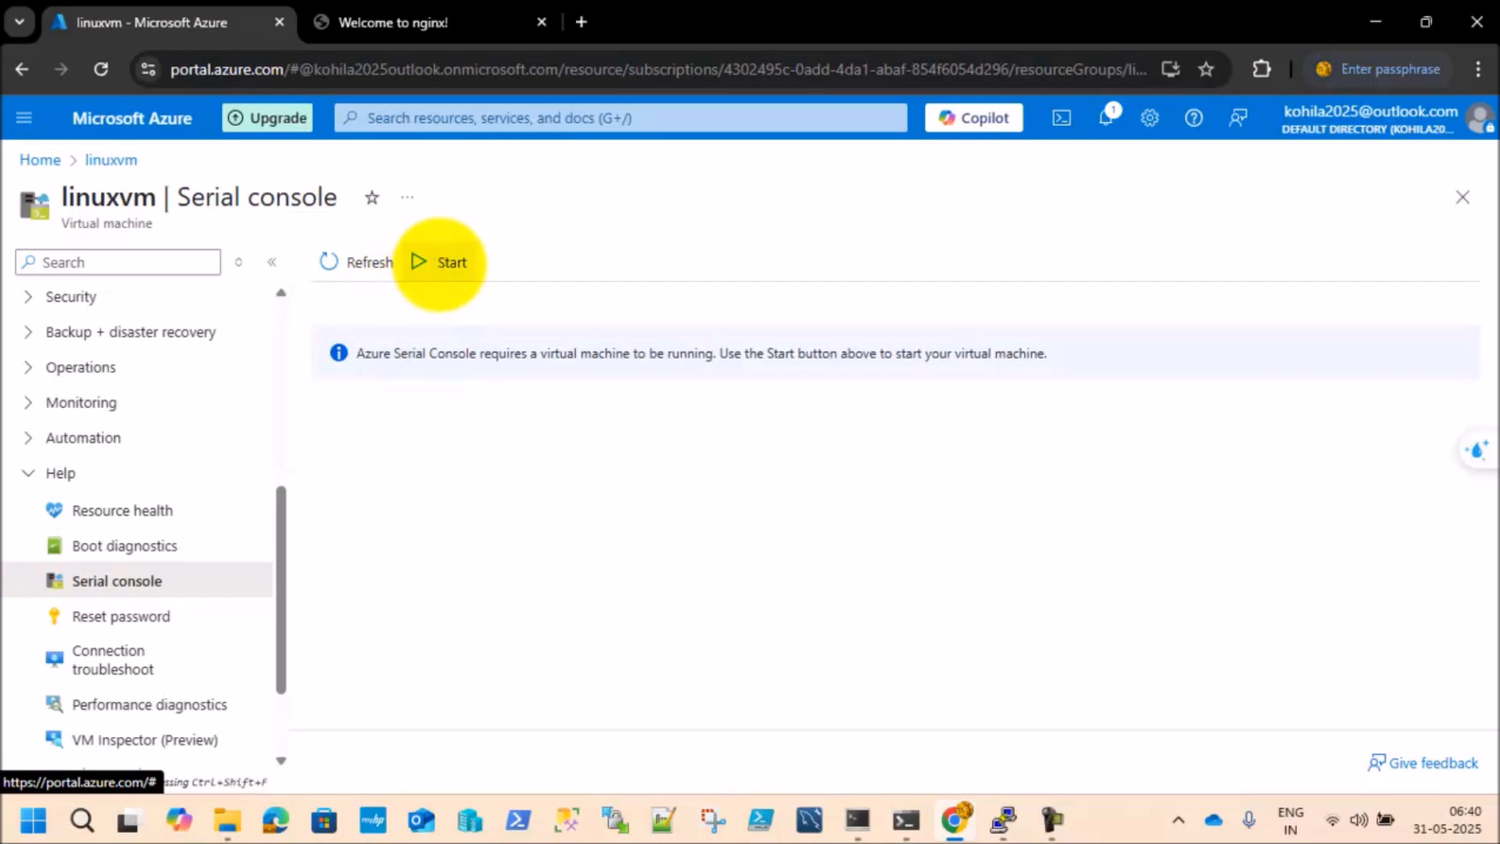
click(442, 263)
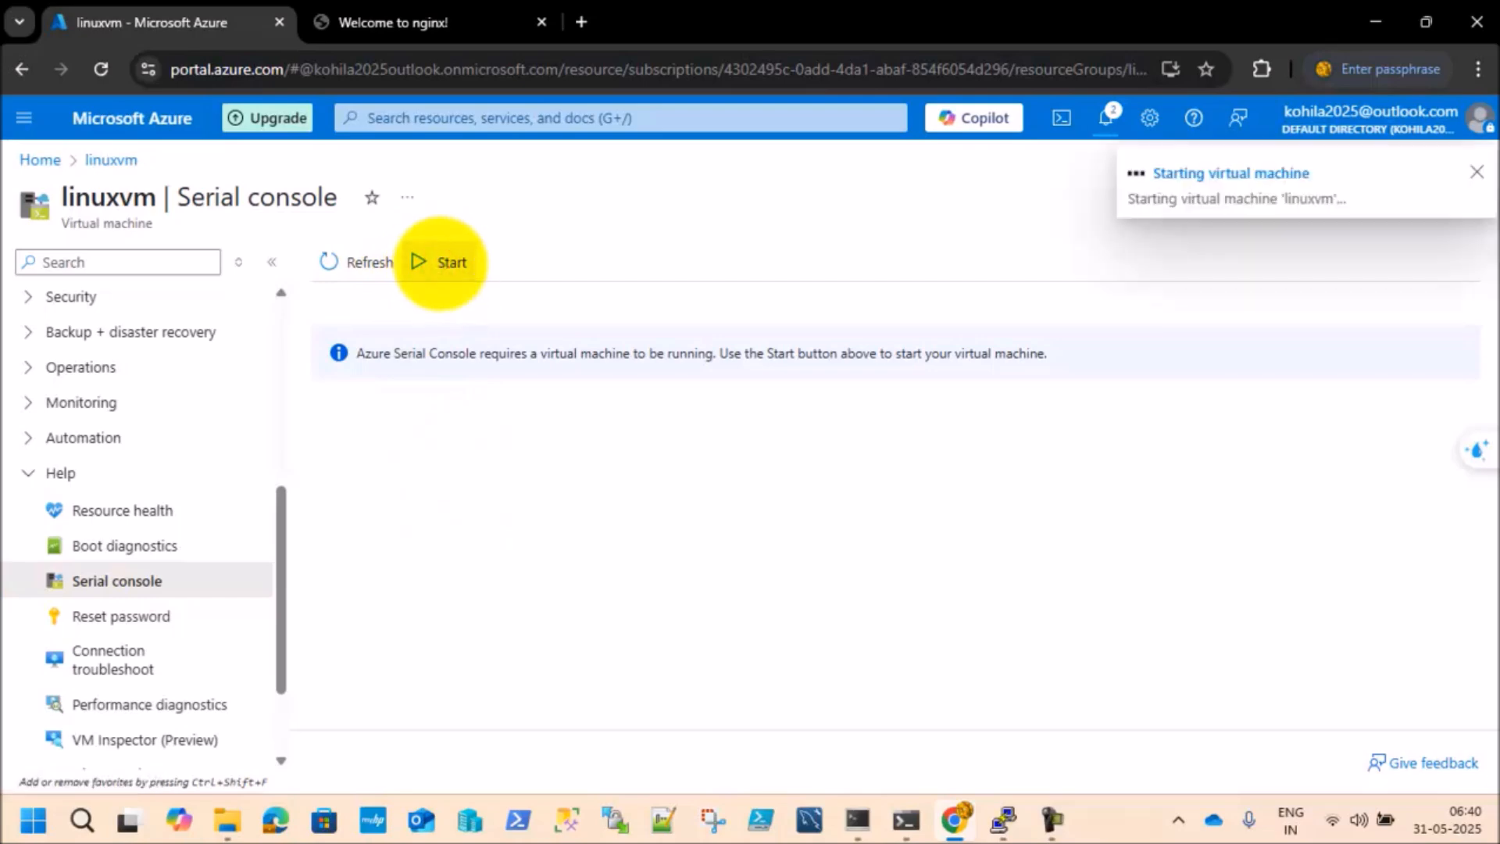
click(365, 262)
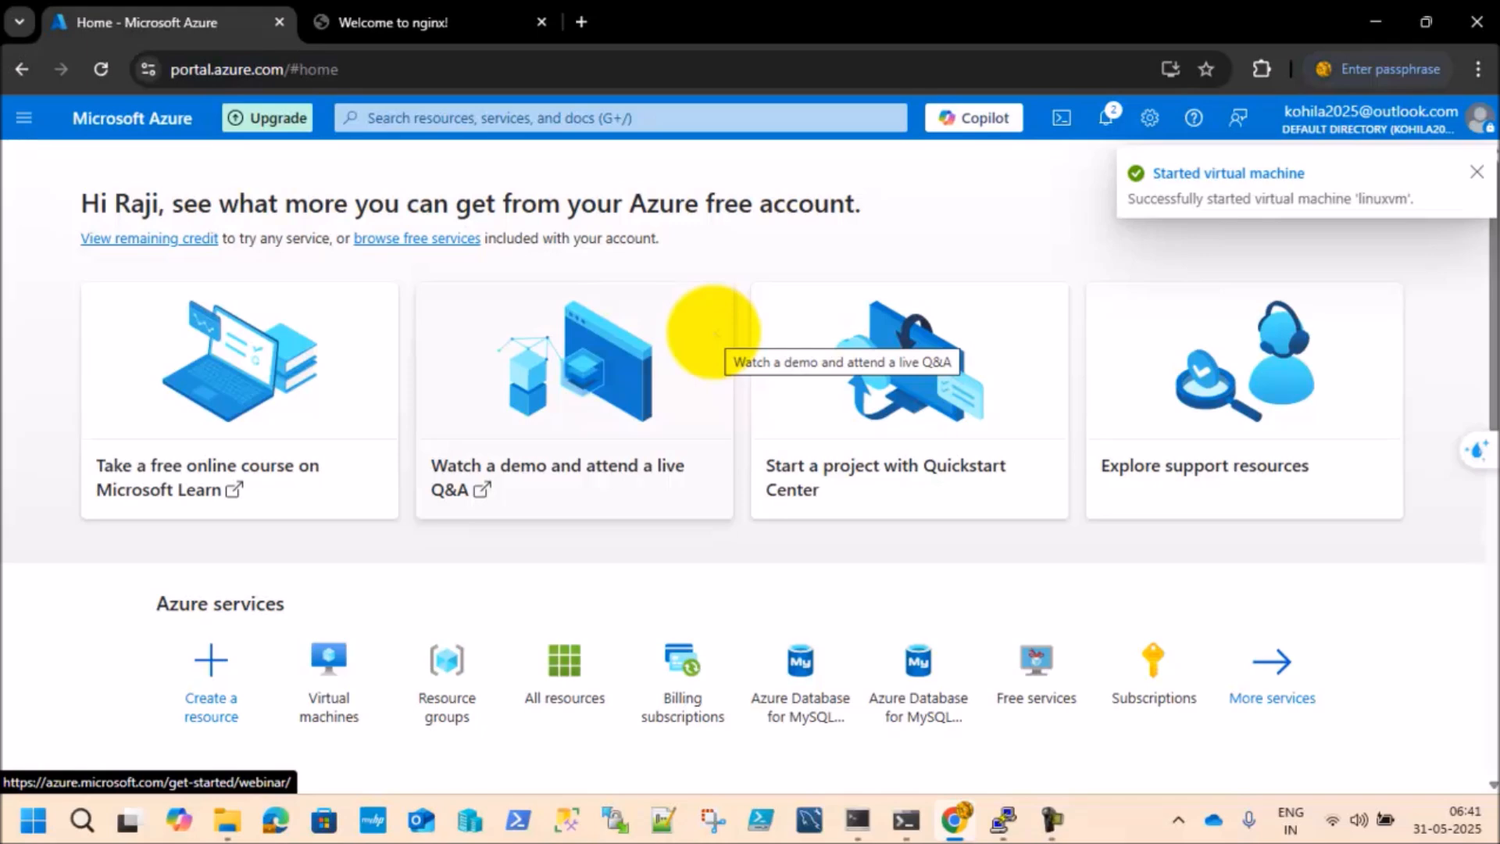
Step: Open linuxvm from the portal home's virtual machines list and reopen its Serial console
scroll(707, 334, down, 1)
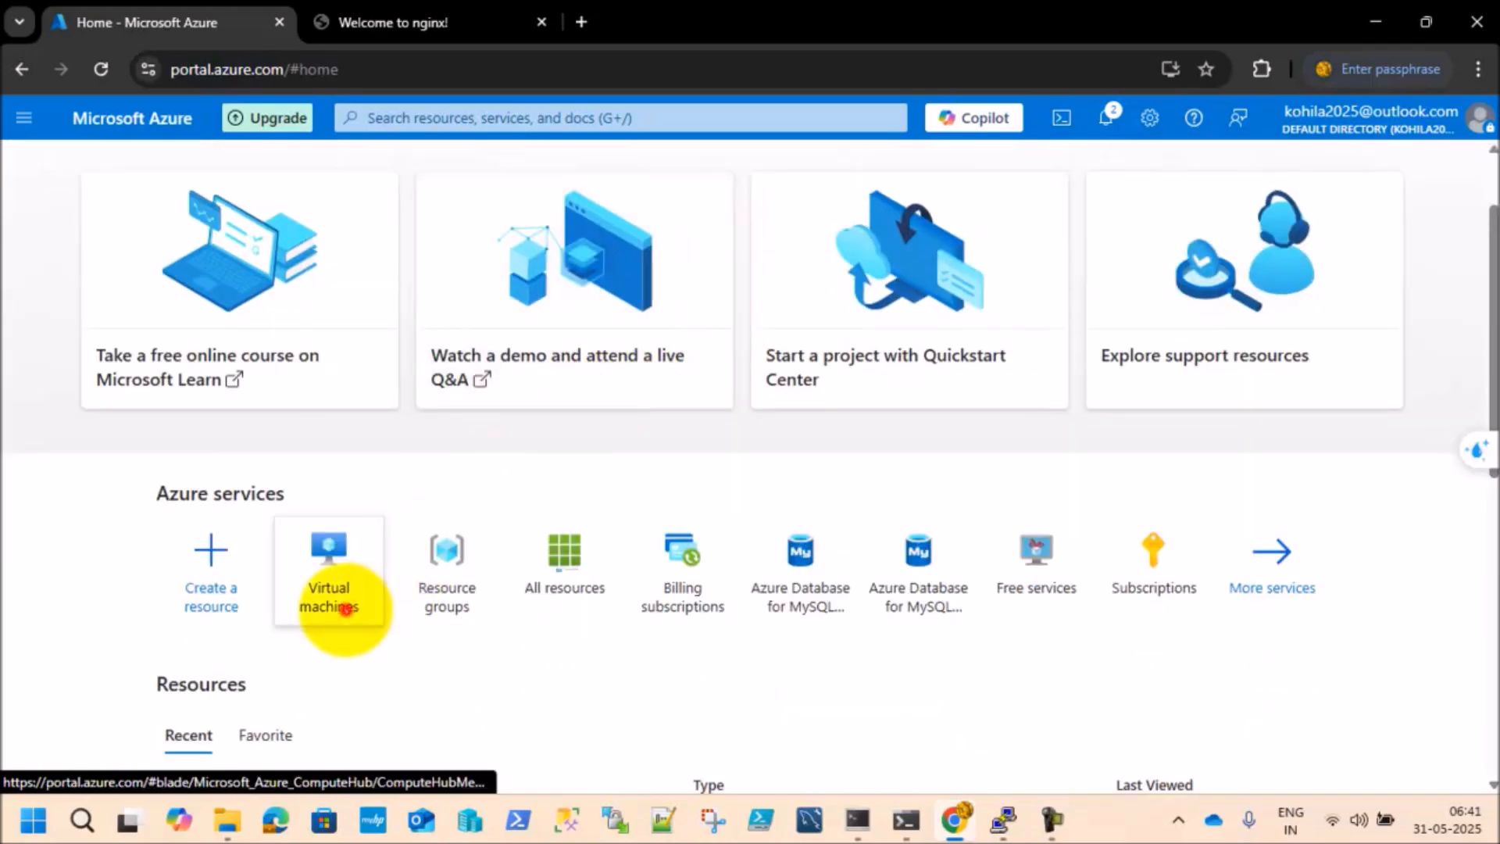
click(344, 608)
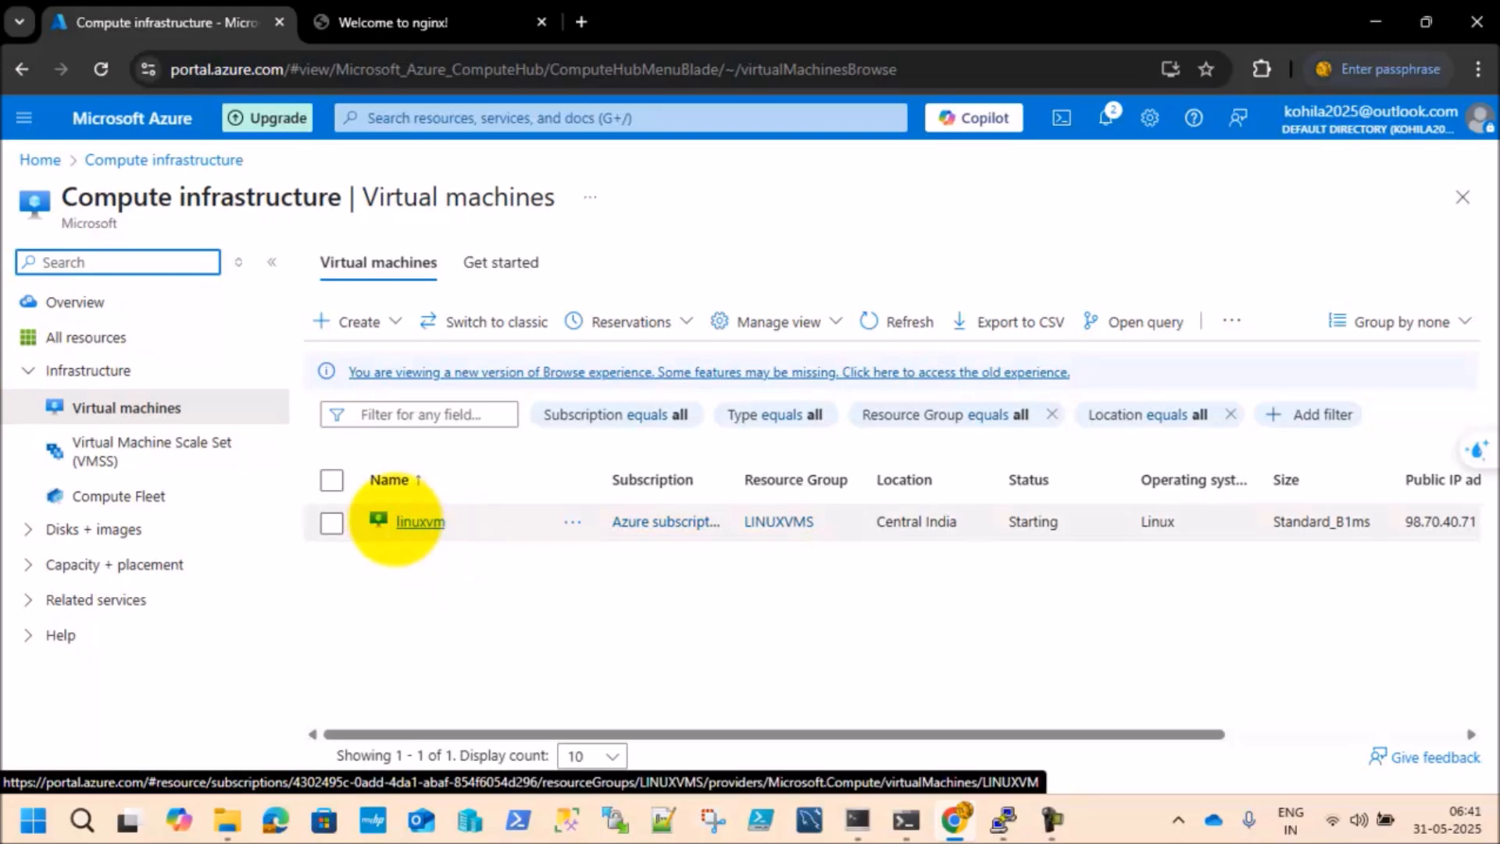
click(29, 632)
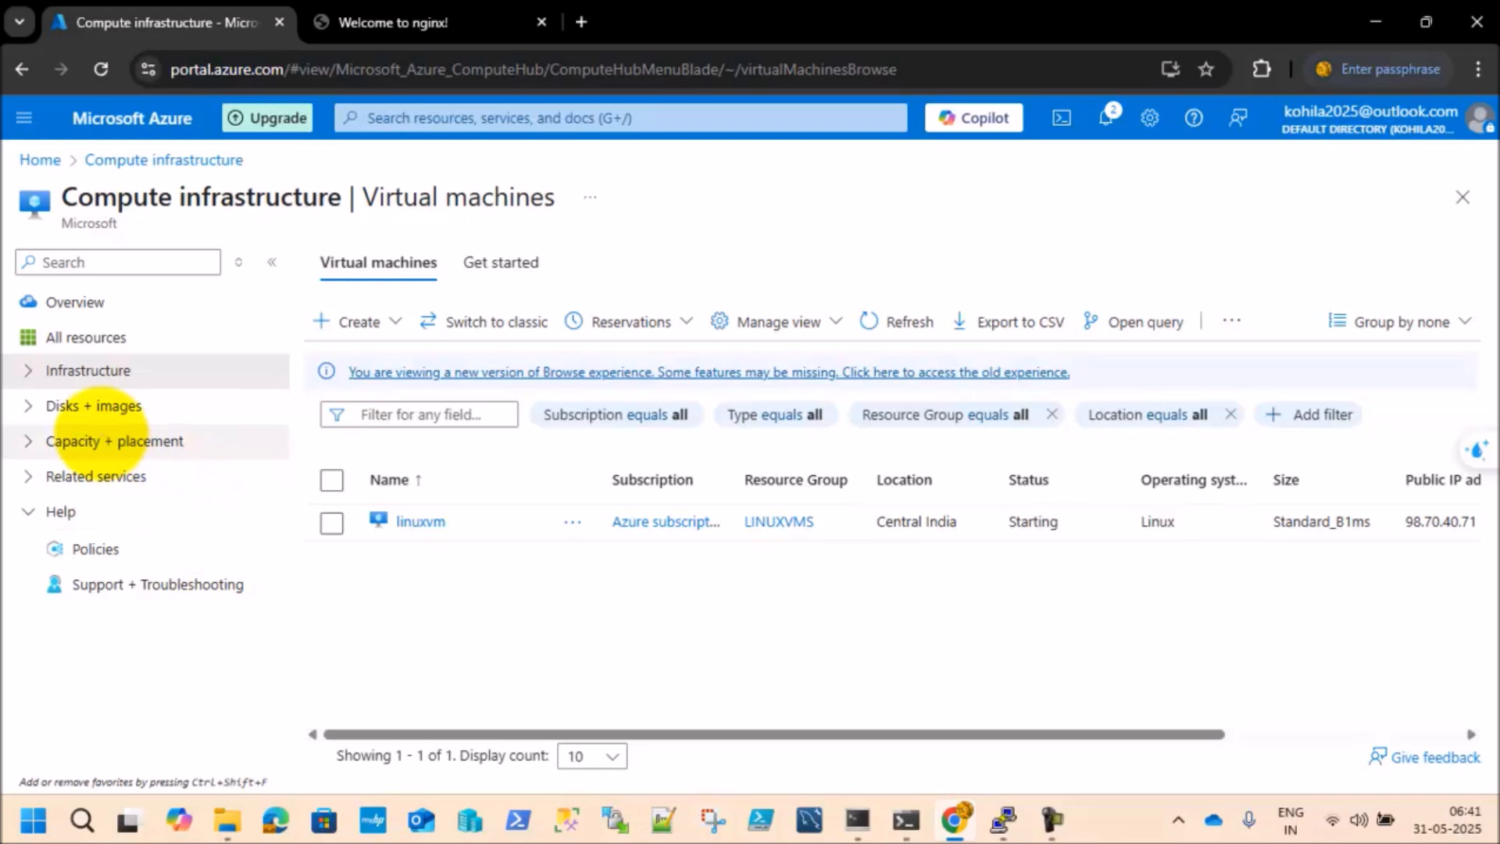
click(420, 521)
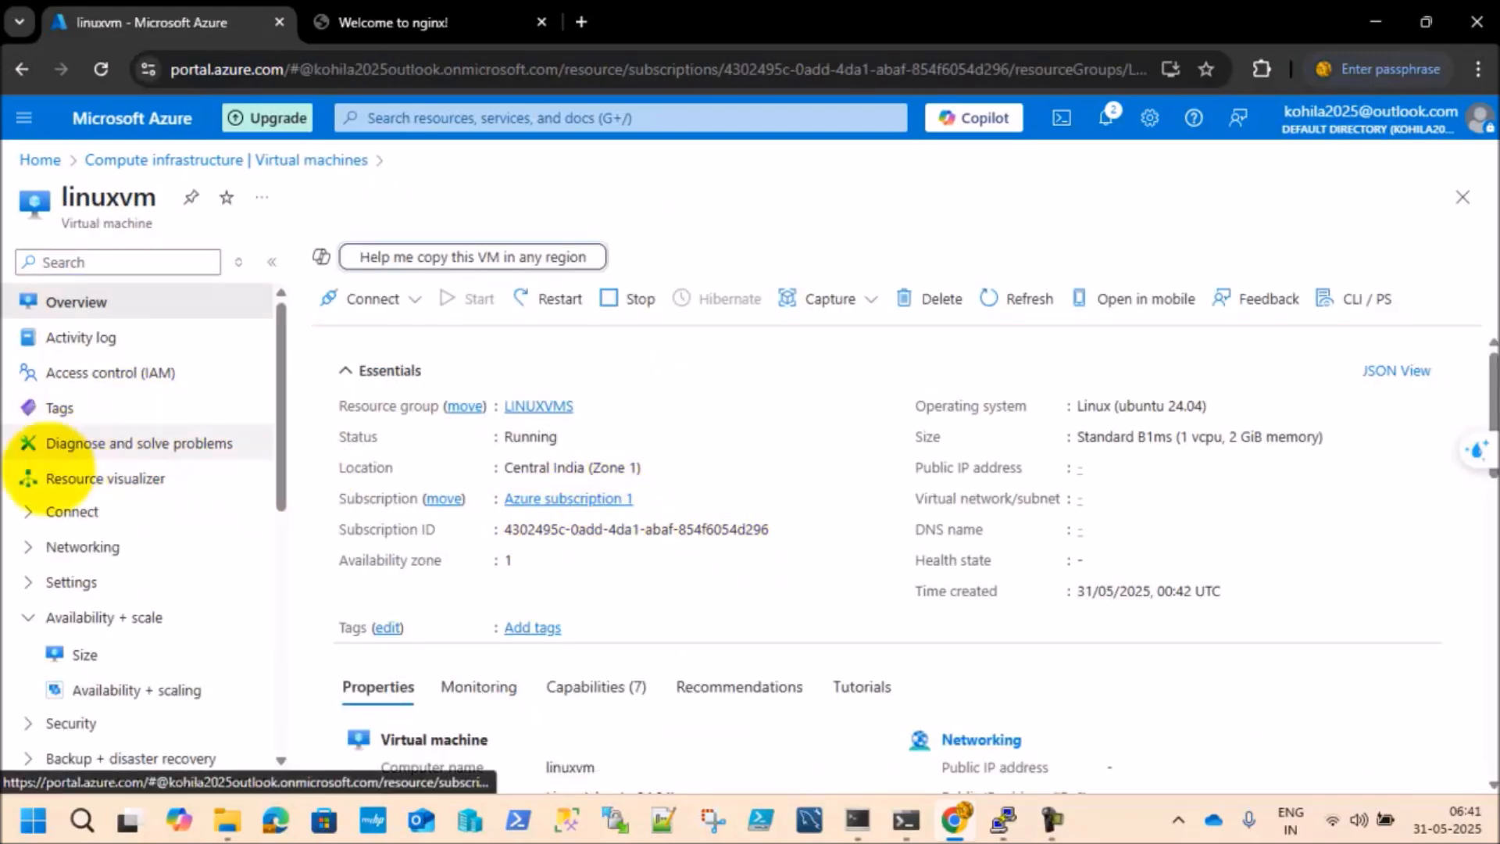
scroll(219, 504, down, 3)
scroll(218, 508, down, 5)
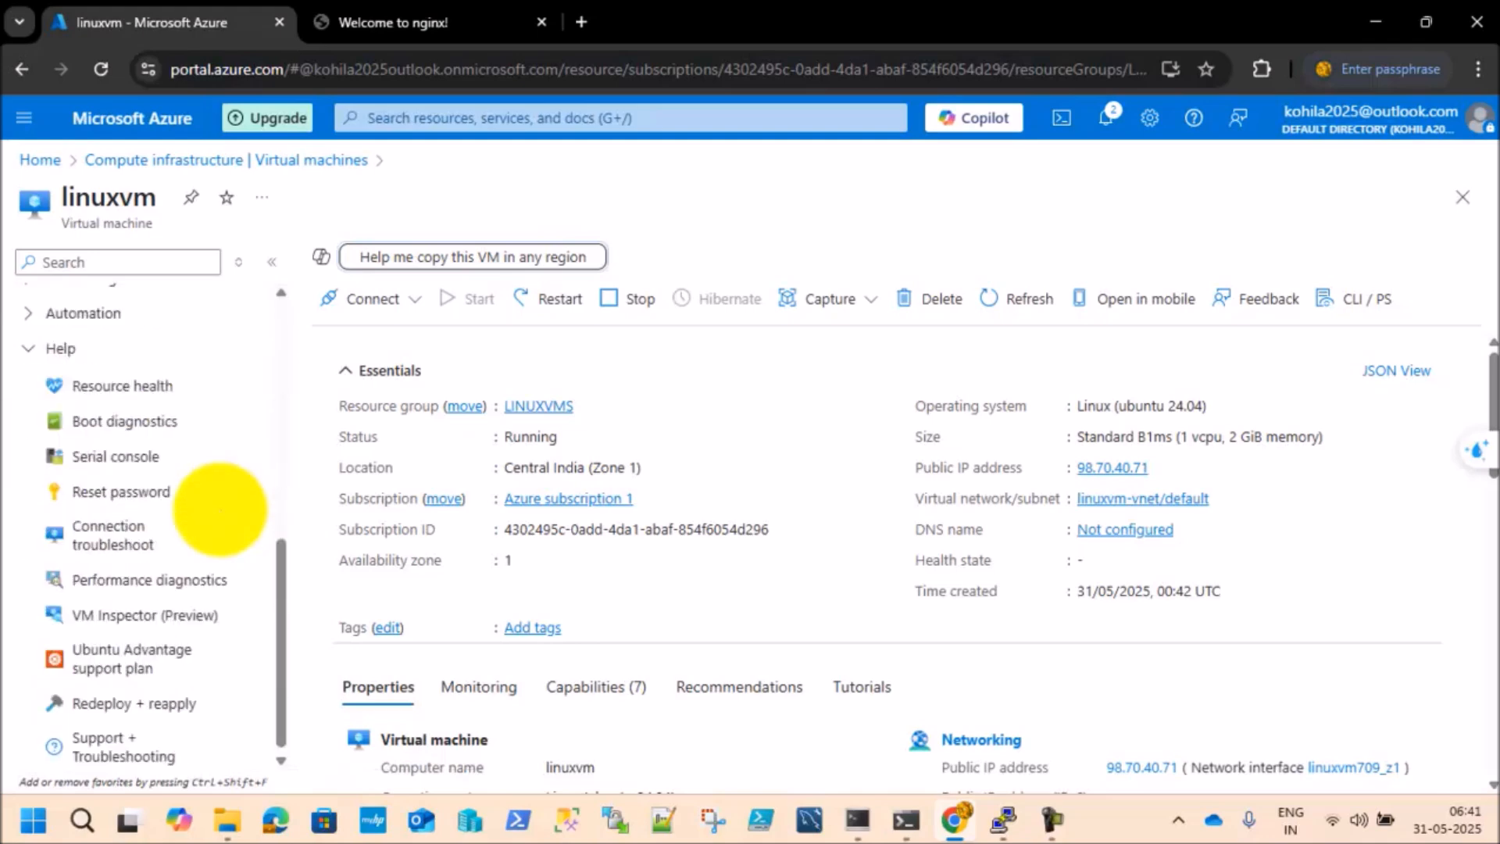
click(125, 459)
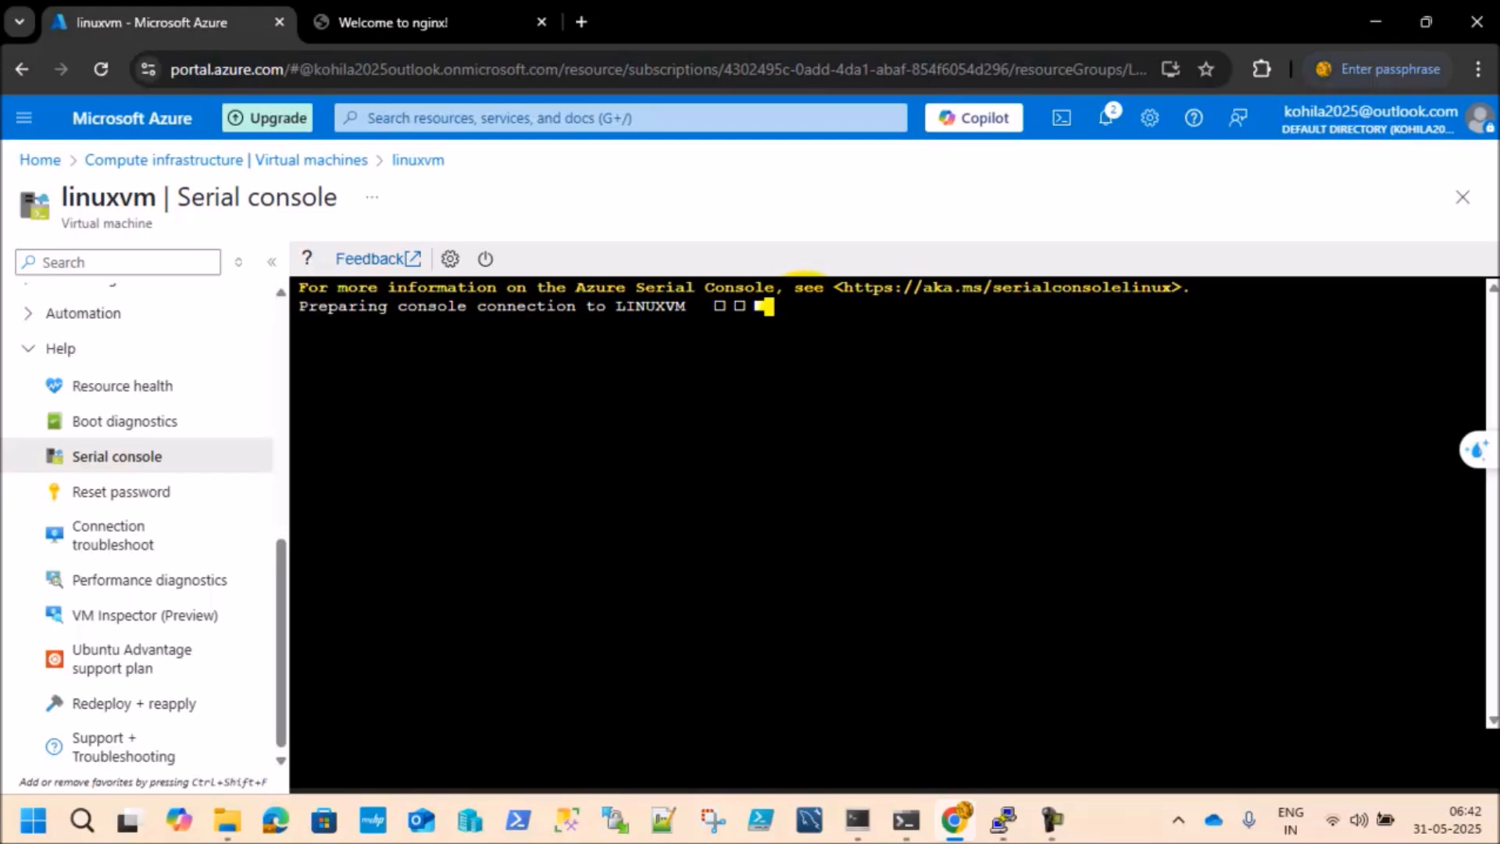
scroll(226, 391, up, 10)
scroll(219, 429, down, 5)
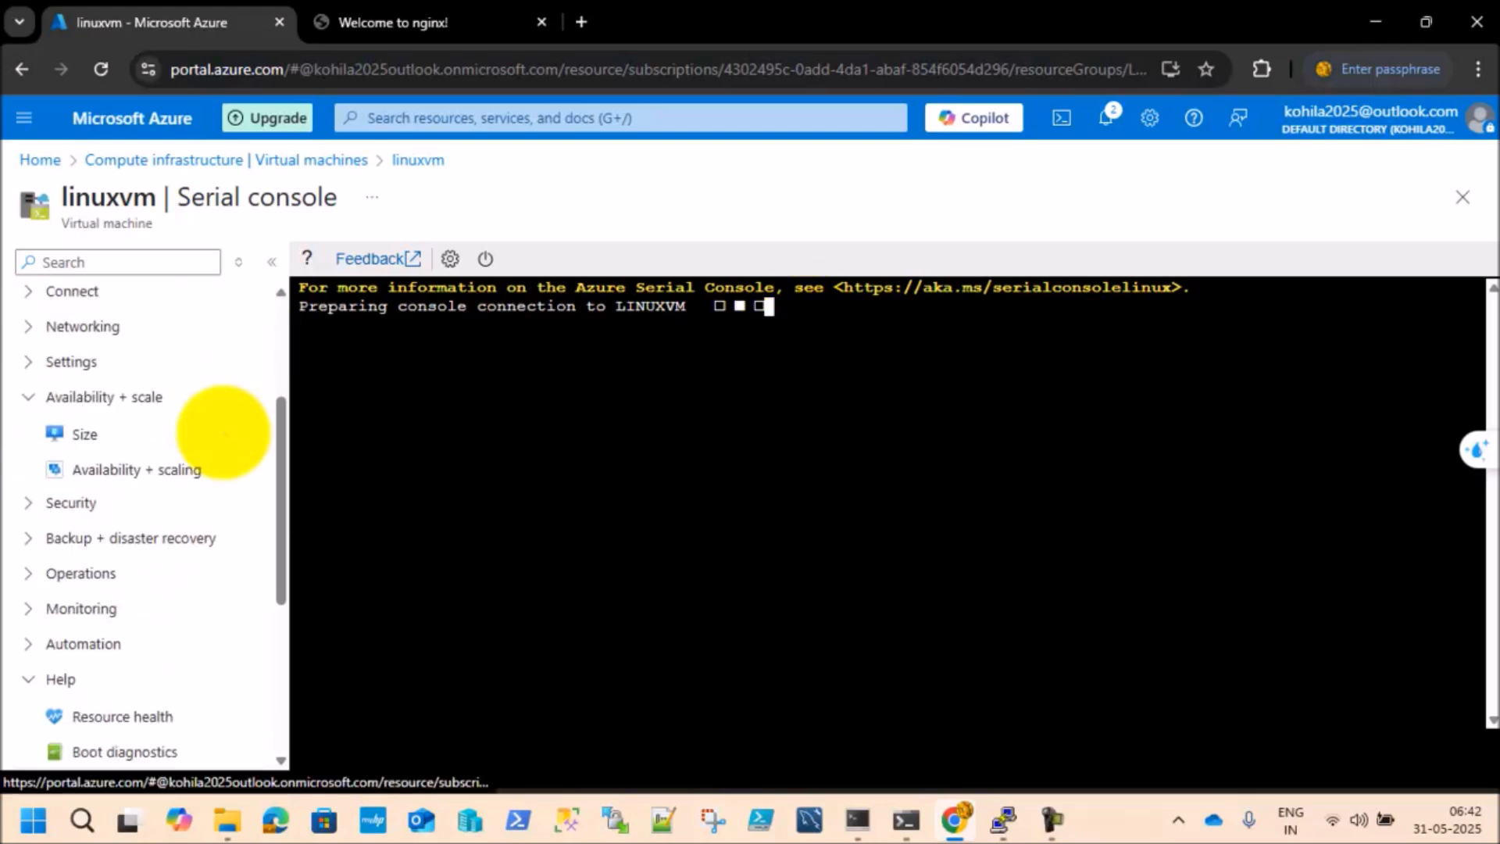
scroll(223, 431, up, 5)
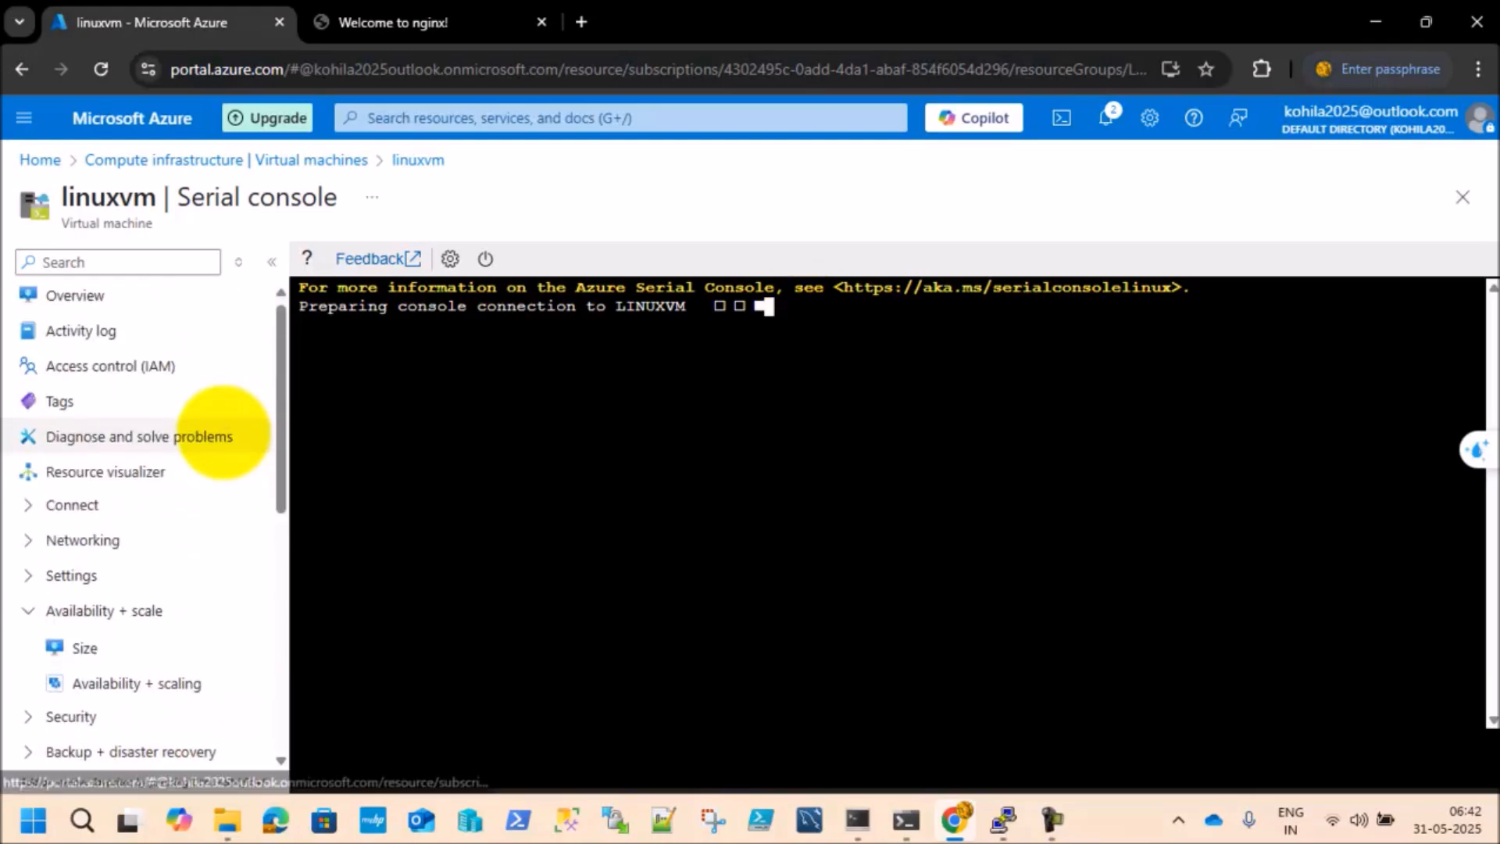
scroll(223, 432, down, 1)
scroll(222, 431, down, 1)
scroll(222, 432, up, 2)
scroll(223, 432, down, 1)
scroll(223, 431, up, 2)
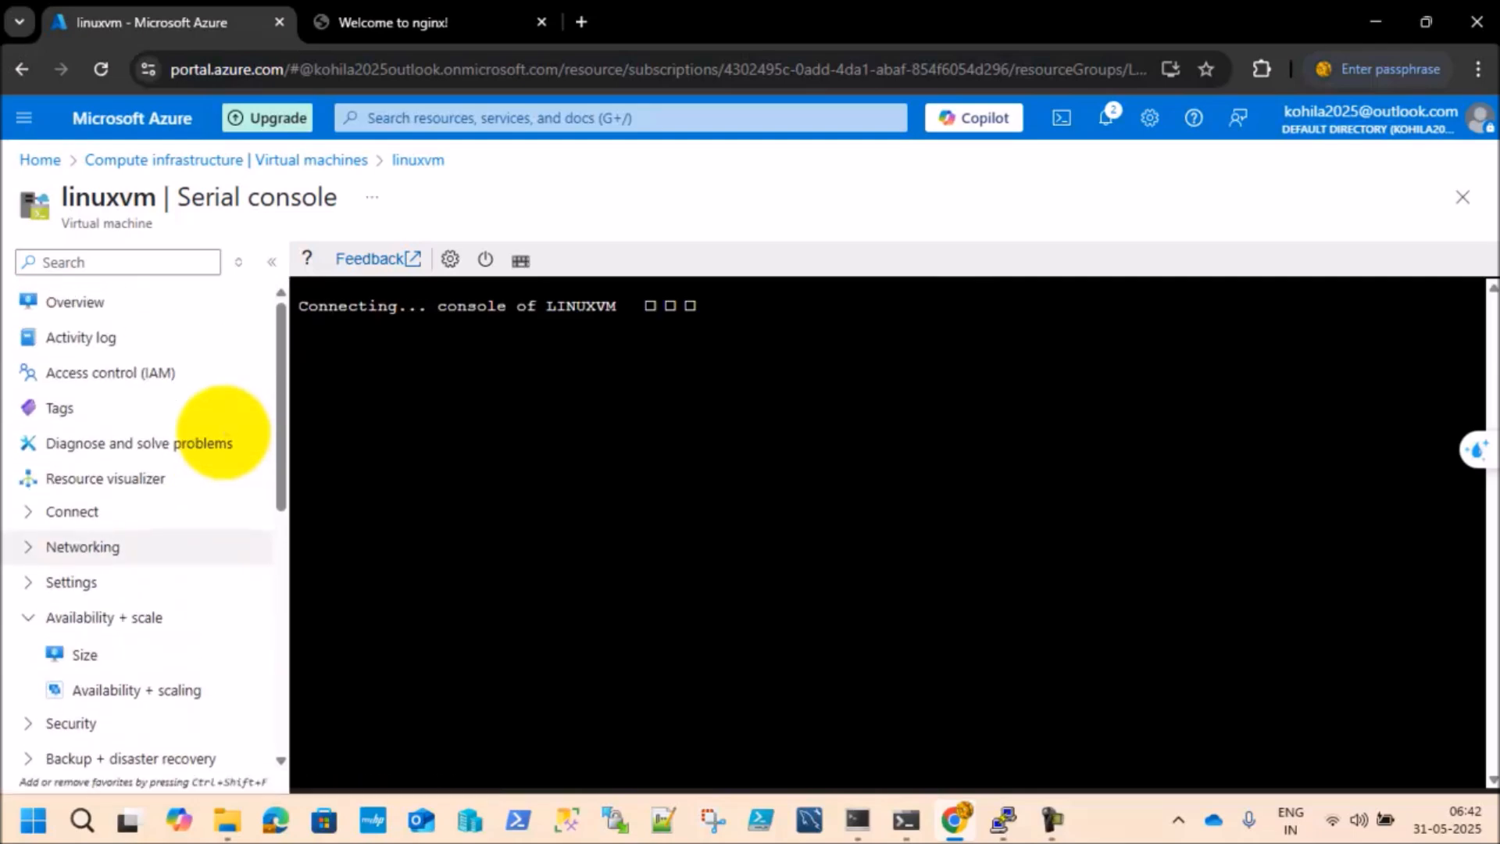
scroll(223, 431, down, 1)
scroll(223, 431, up, 2)
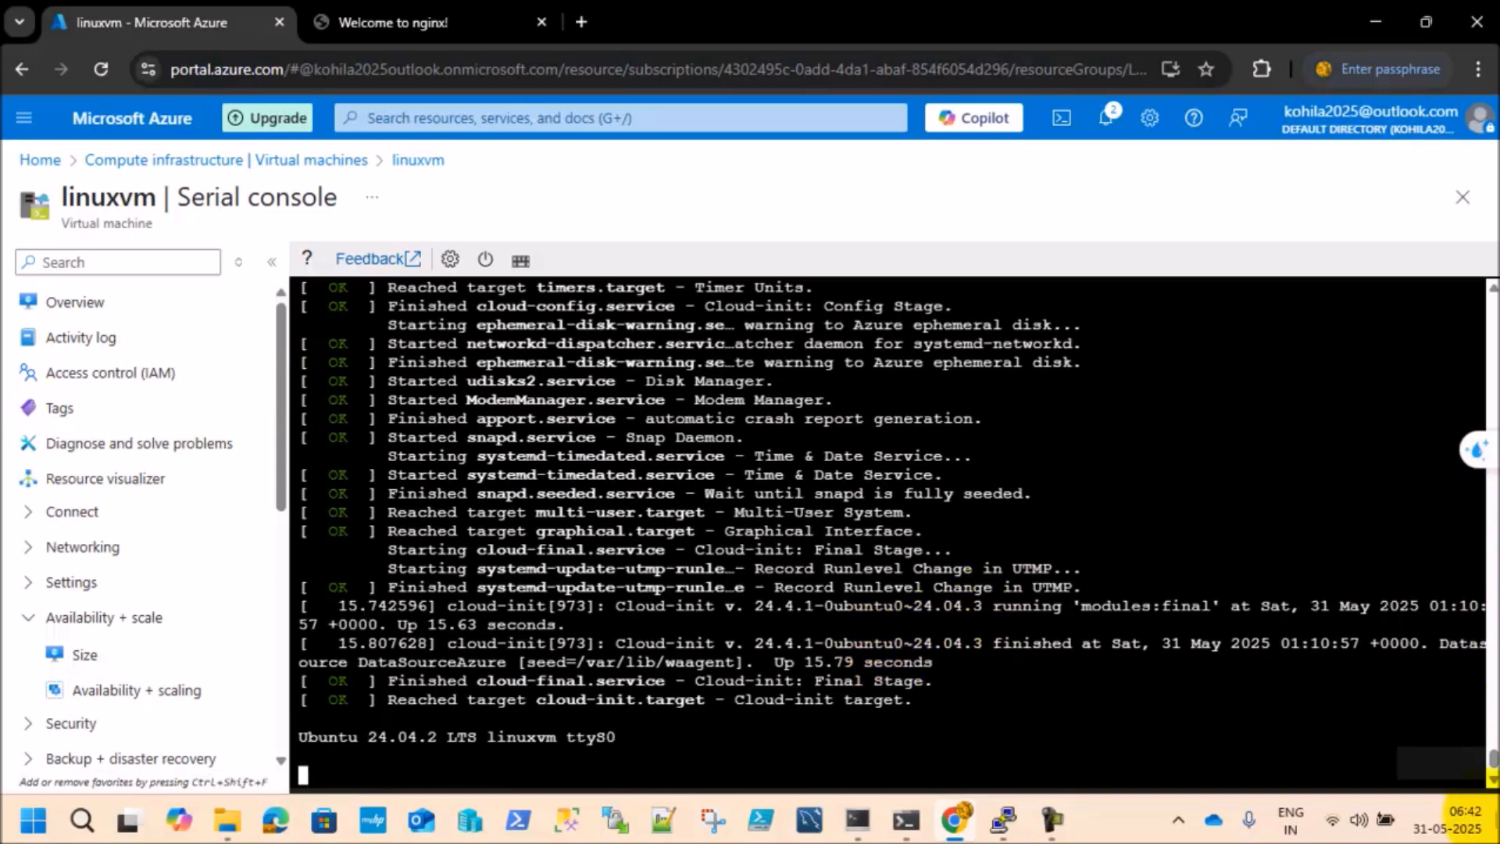
Step: Log in to the serial console as rootuser with the account password and list the network interfaces with "ip a"
key(Return)
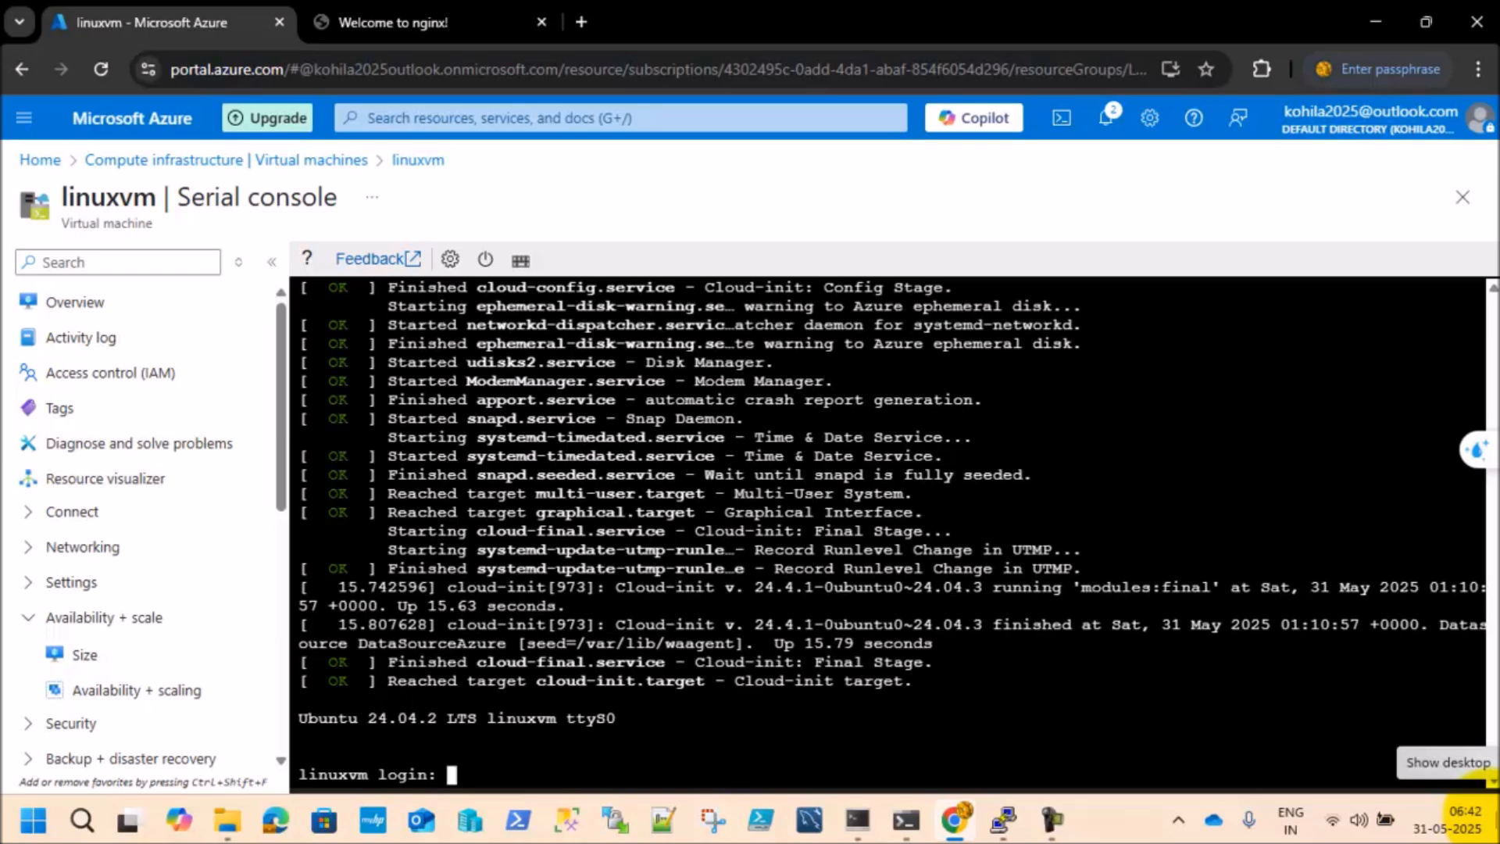
text(rootuser)
key(Return)
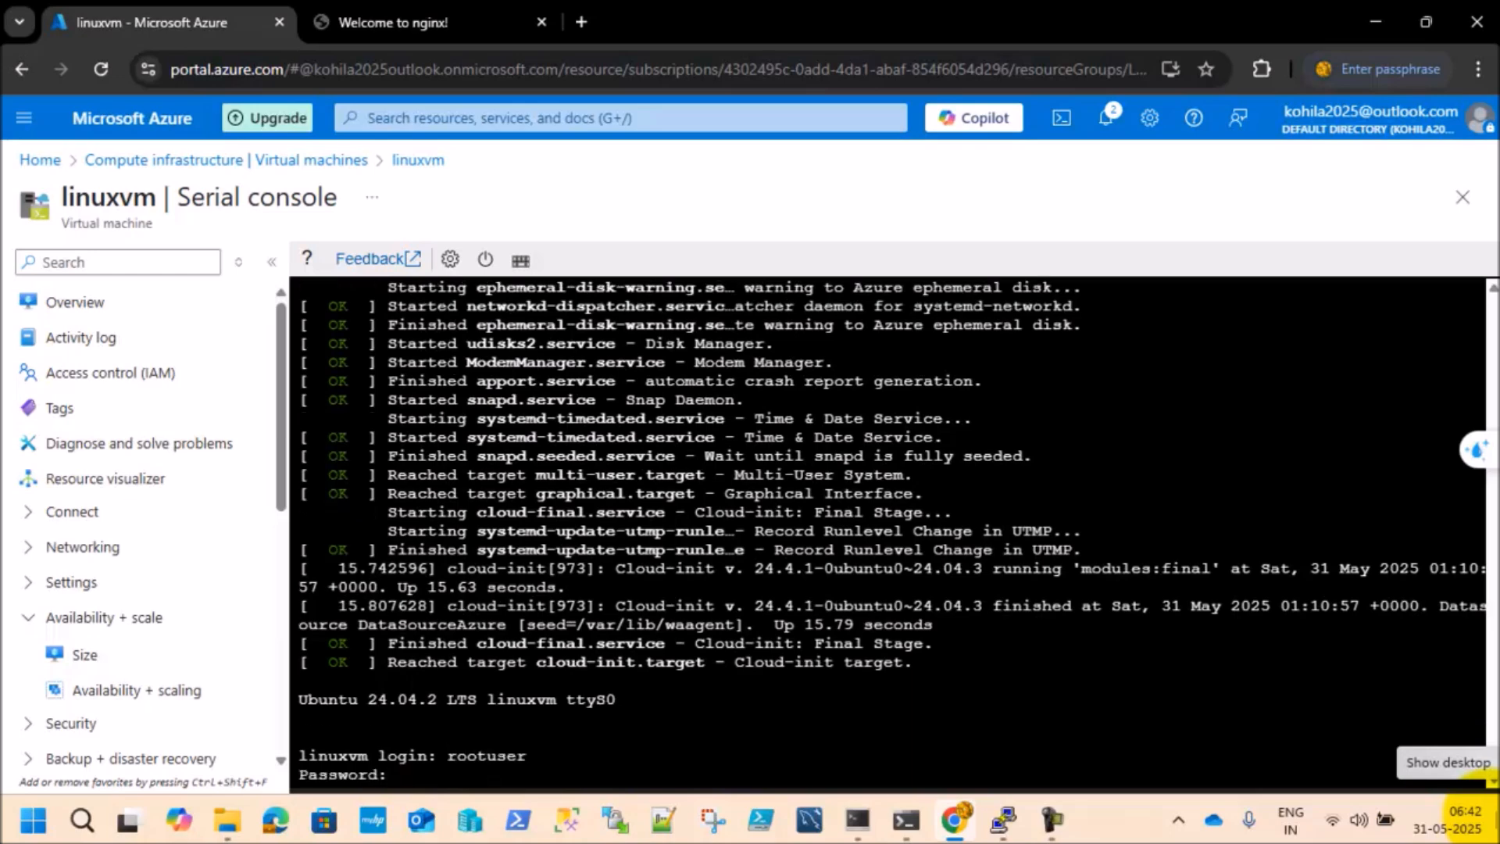
key(Return)
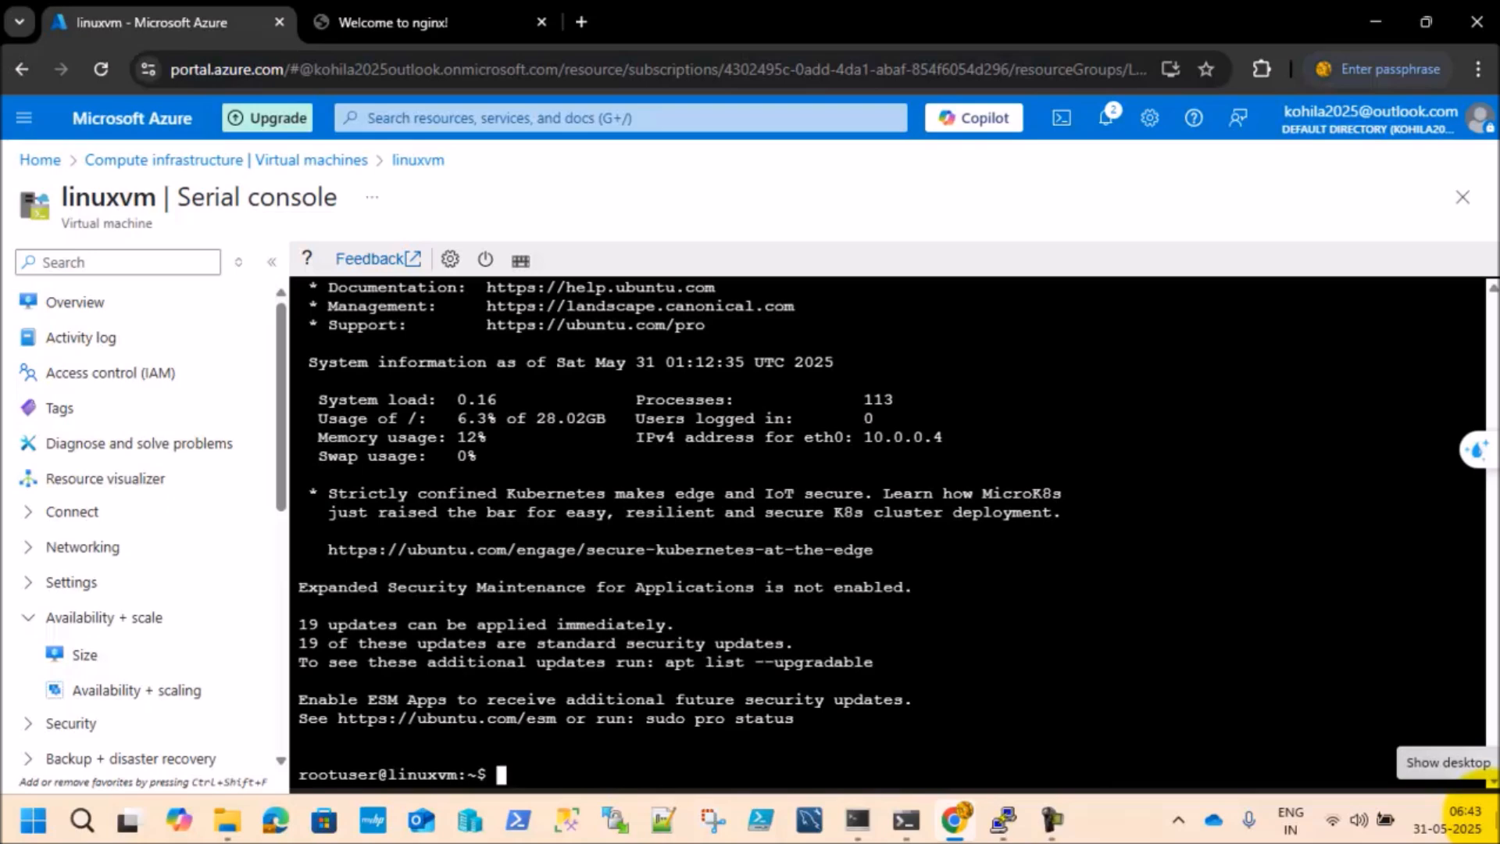
text(ip a)
key(Return)
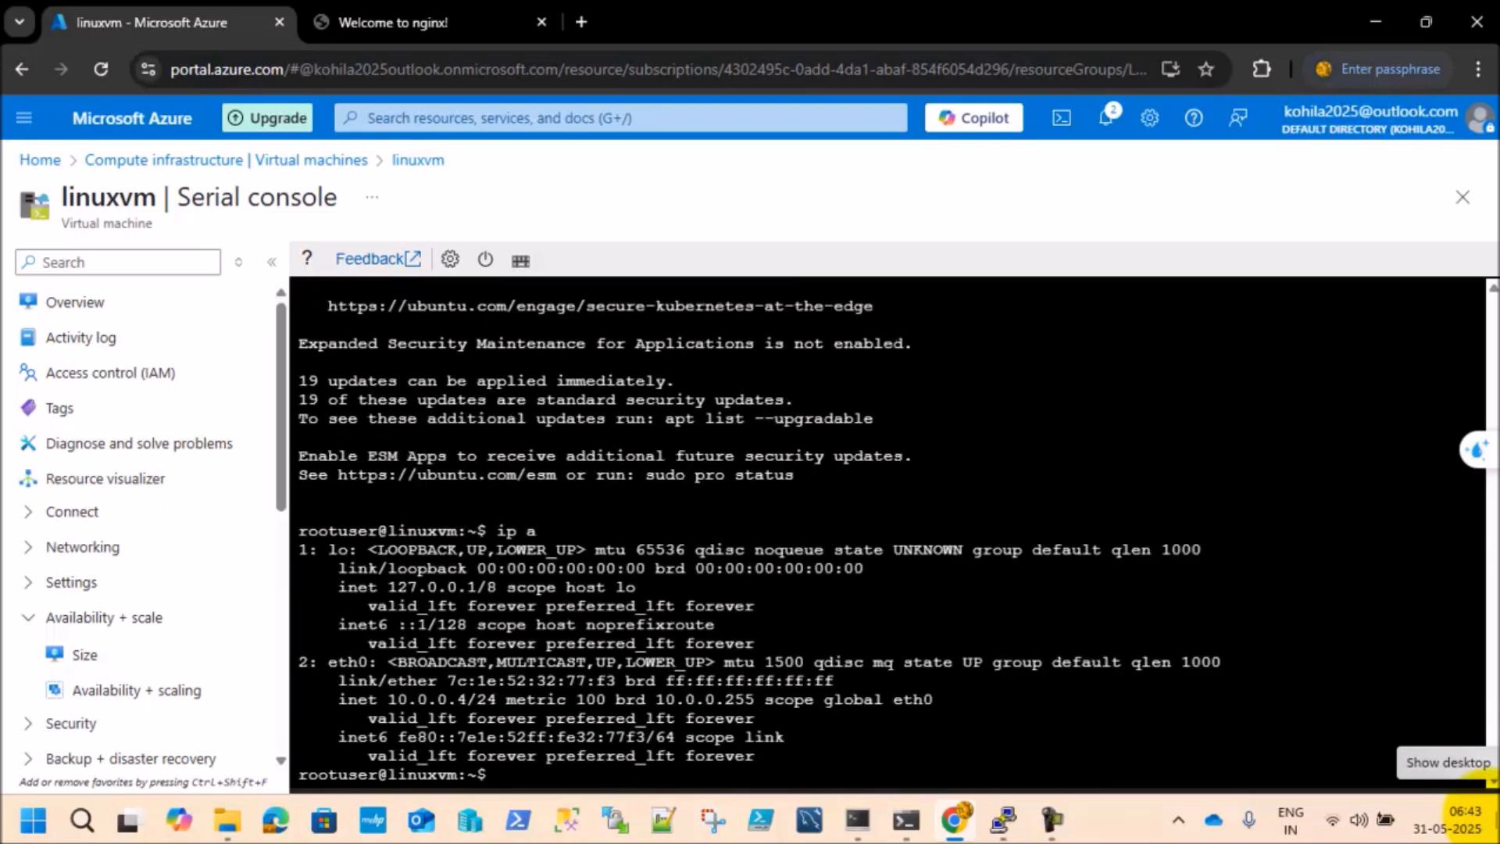